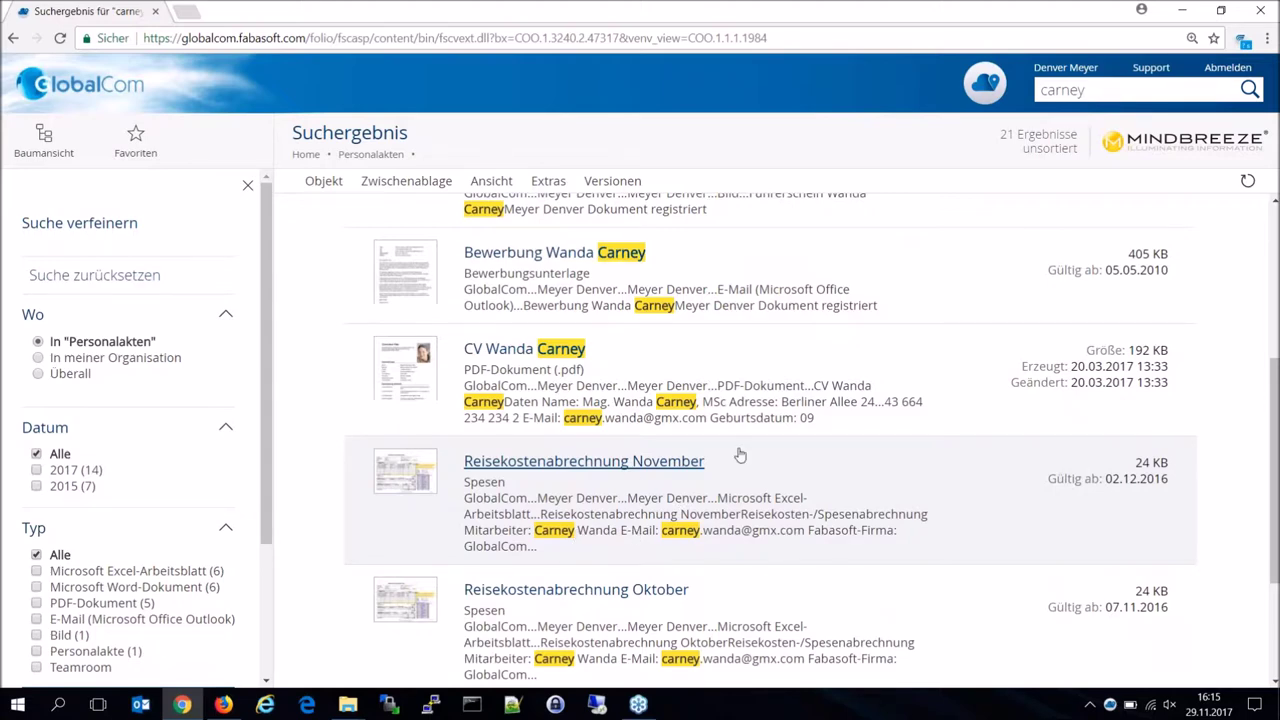
# Open the employee's personnel file from the search results and expand its register "02 Verträge".
pyautogui.scroll(3, 684, 437)
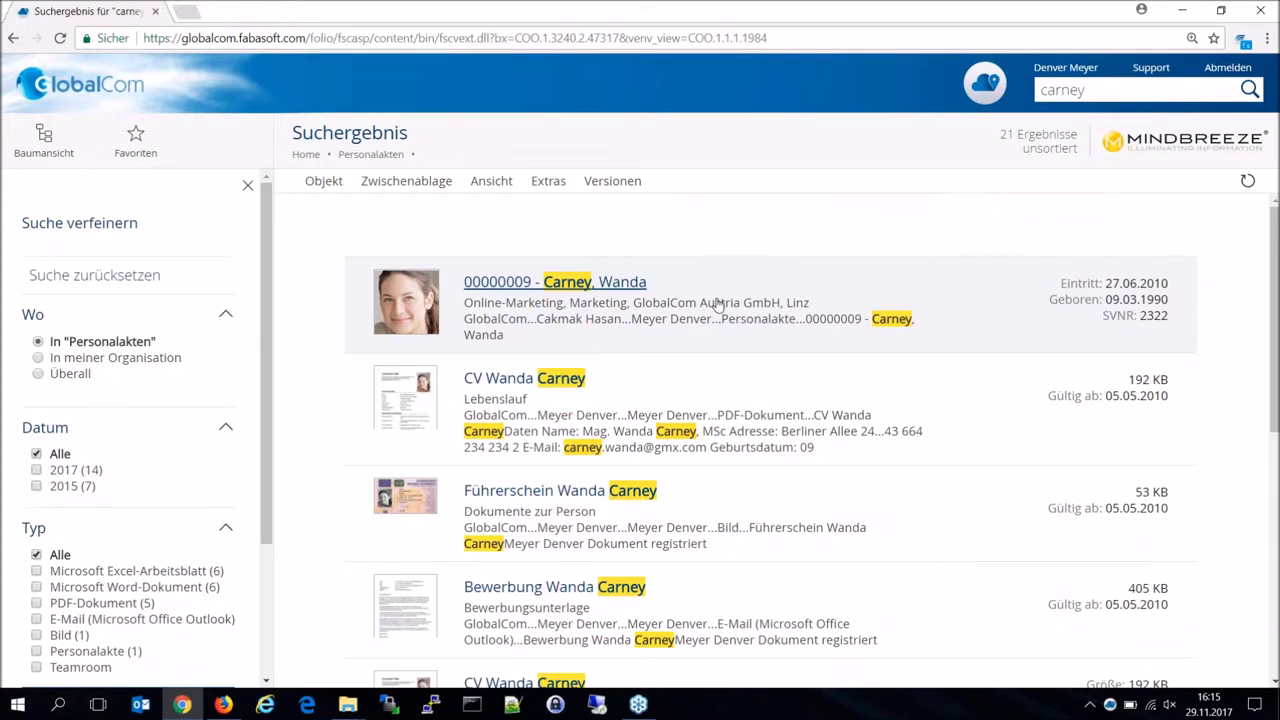
pyautogui.doubleClick(718, 304)
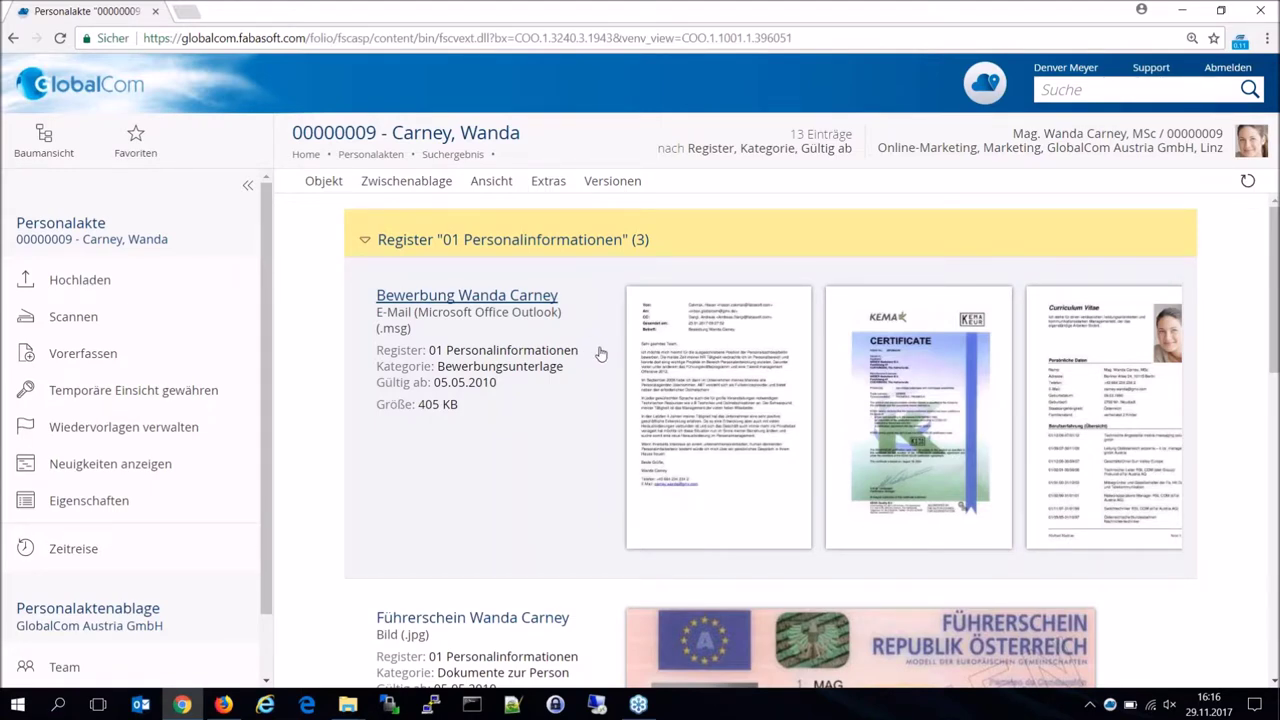
pyautogui.scroll(-1, 600, 354)
pyautogui.scroll(-2, 600, 354)
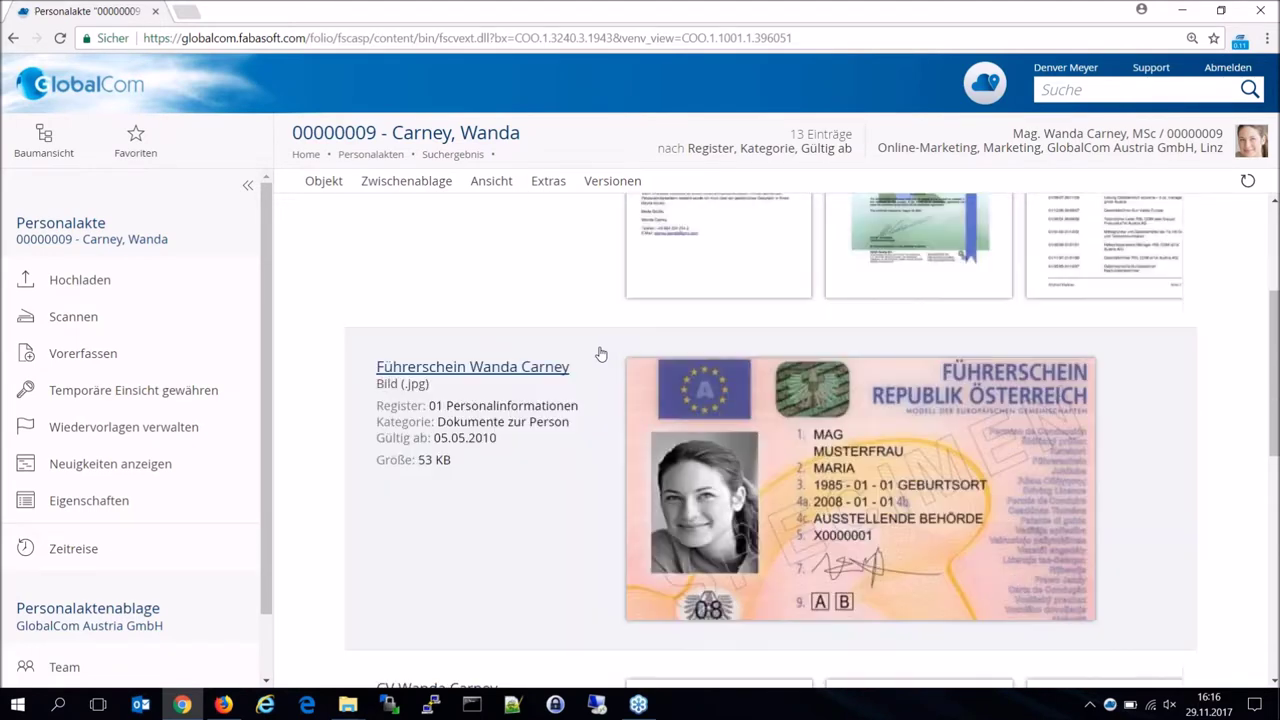
pyautogui.scroll(-6, 600, 354)
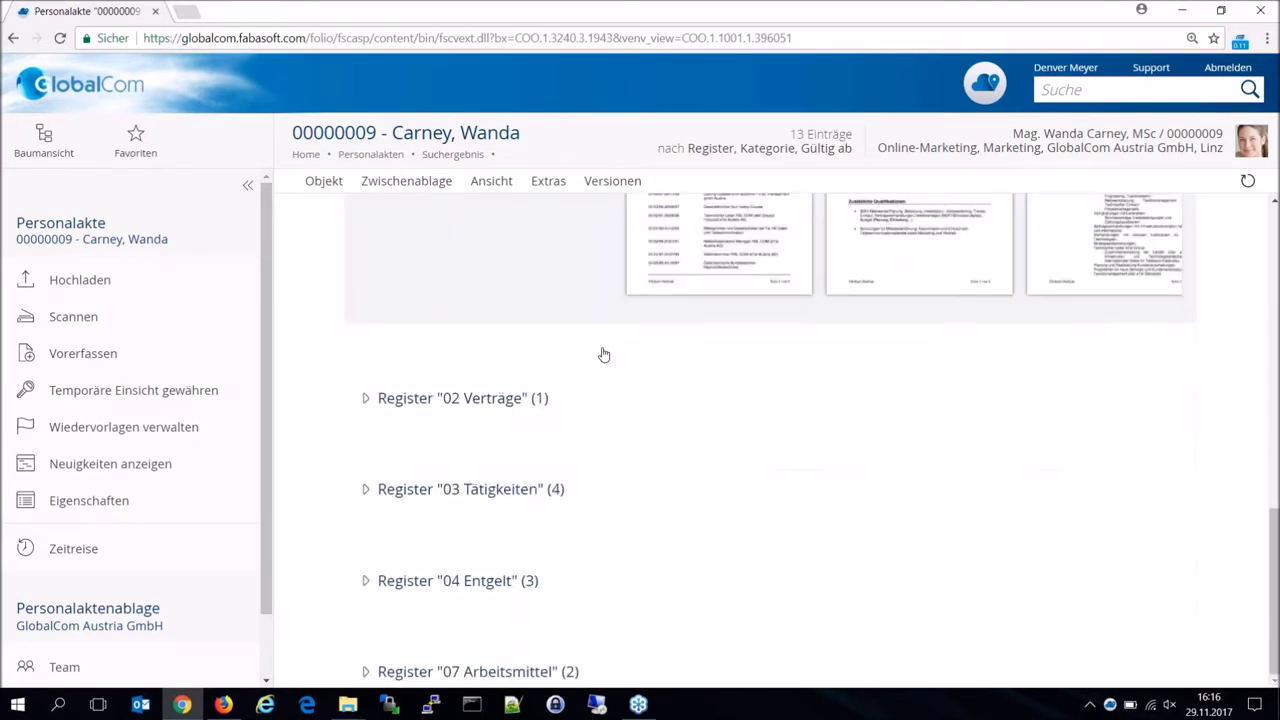
pyautogui.click(505, 400)
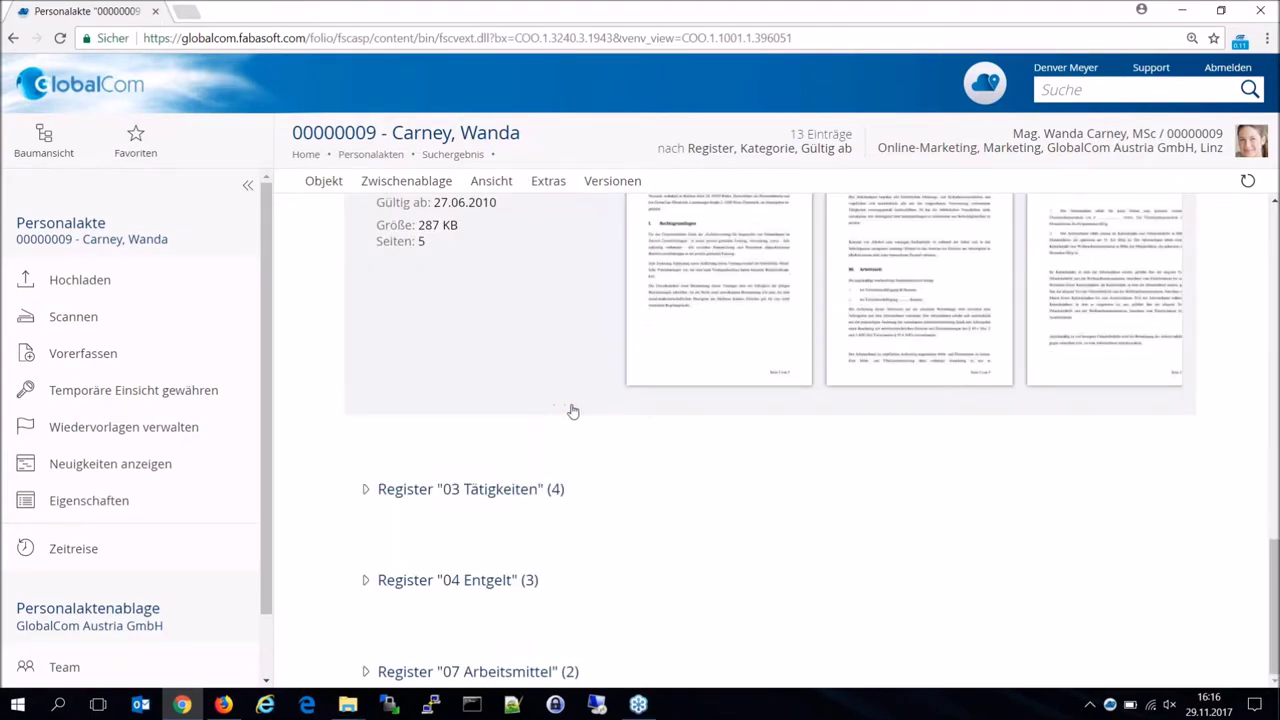
pyautogui.scroll(8, 572, 410)
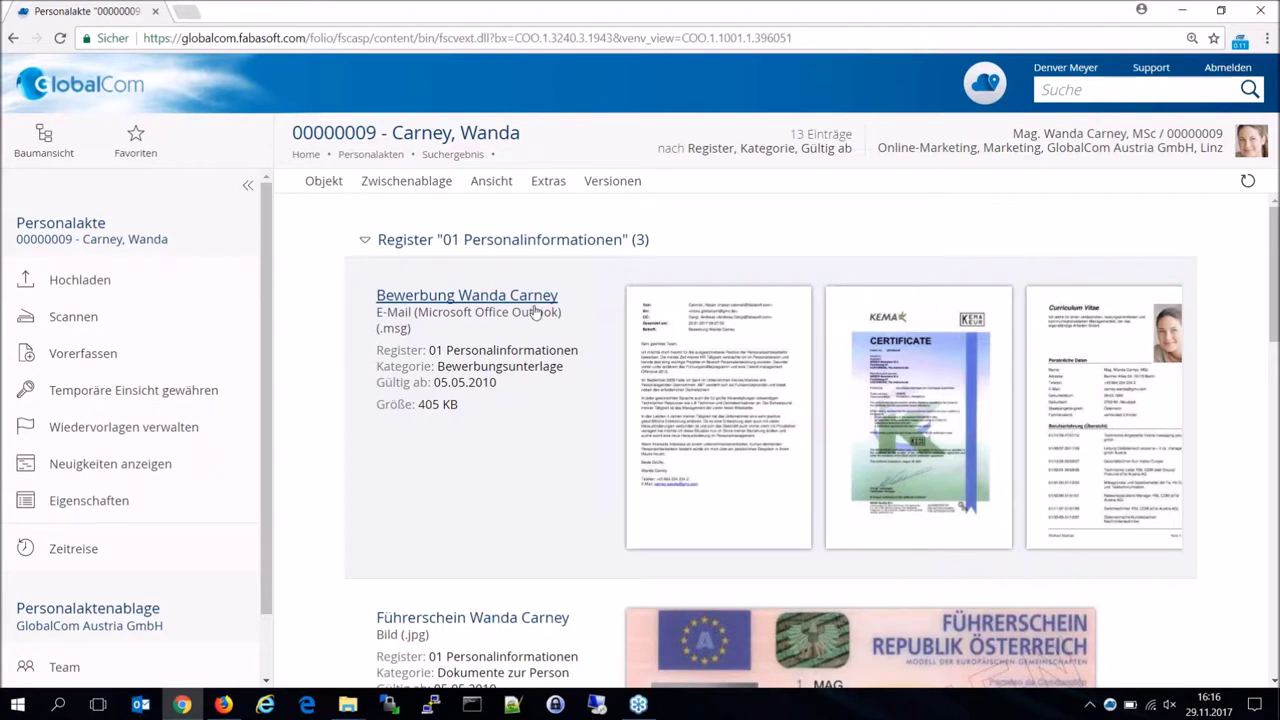
# Open the application e-mail in register "01 Personalinformationen" and read through its letter, certificate and CV pages.
pyautogui.click(482, 308)
pyautogui.click(482, 308)
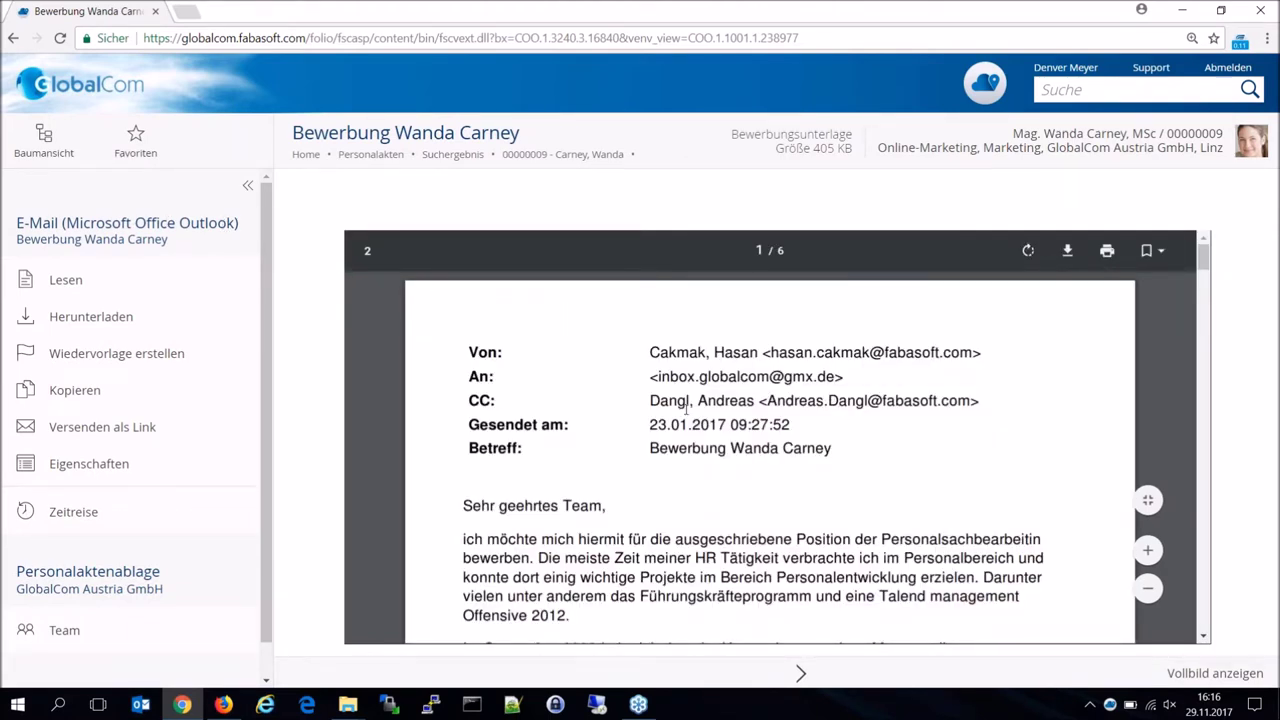
pyautogui.scroll(-1, 848, 440)
pyautogui.scroll(-15, 770, 440)
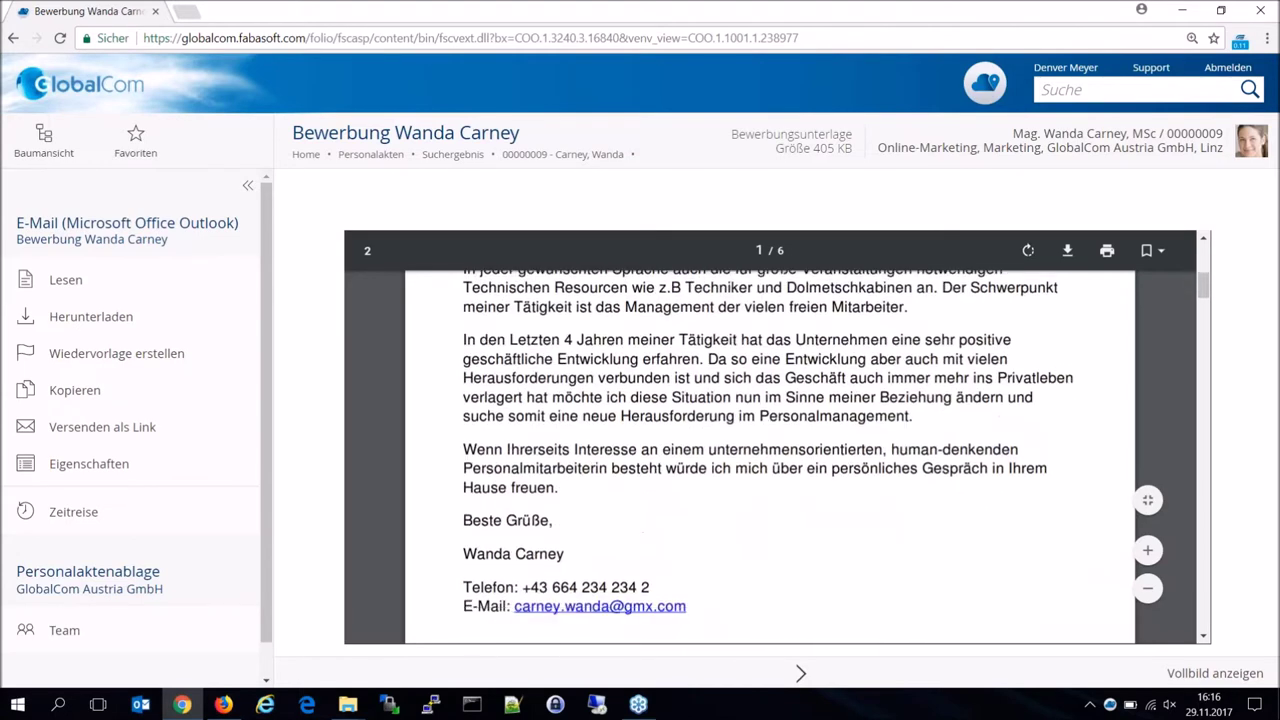
pyautogui.scroll(-5, 770, 440)
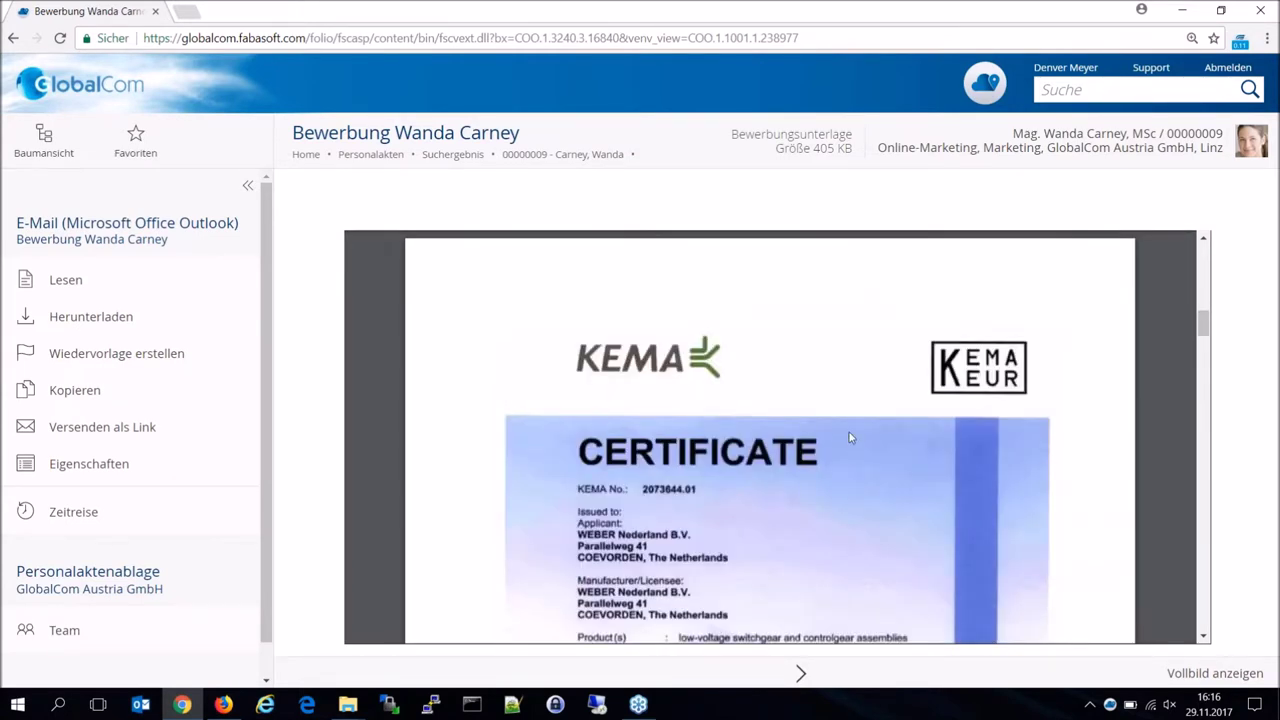
pyautogui.scroll(-15, 849, 437)
pyautogui.scroll(-15, 851, 437)
pyautogui.scroll(-5, 853, 443)
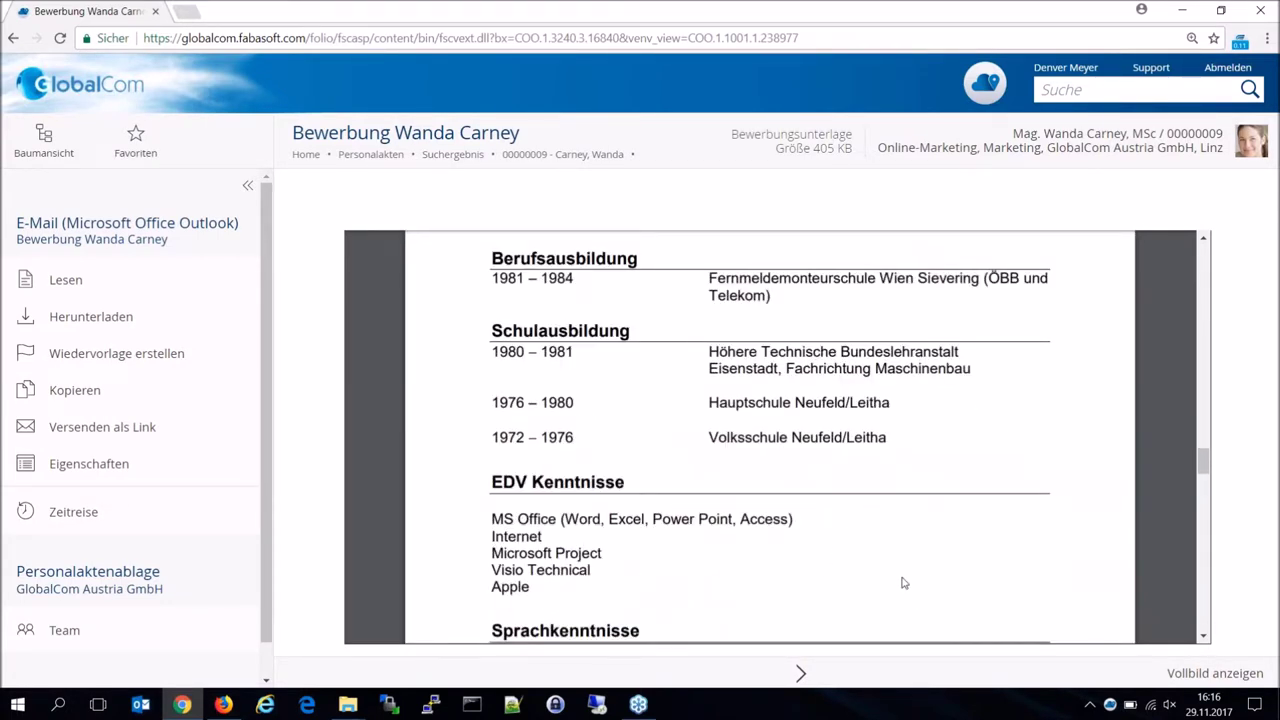
# Page through the neighbouring documents in the preview and return to the employee's personnel file.
pyautogui.click(800, 673)
pyautogui.click(800, 673)
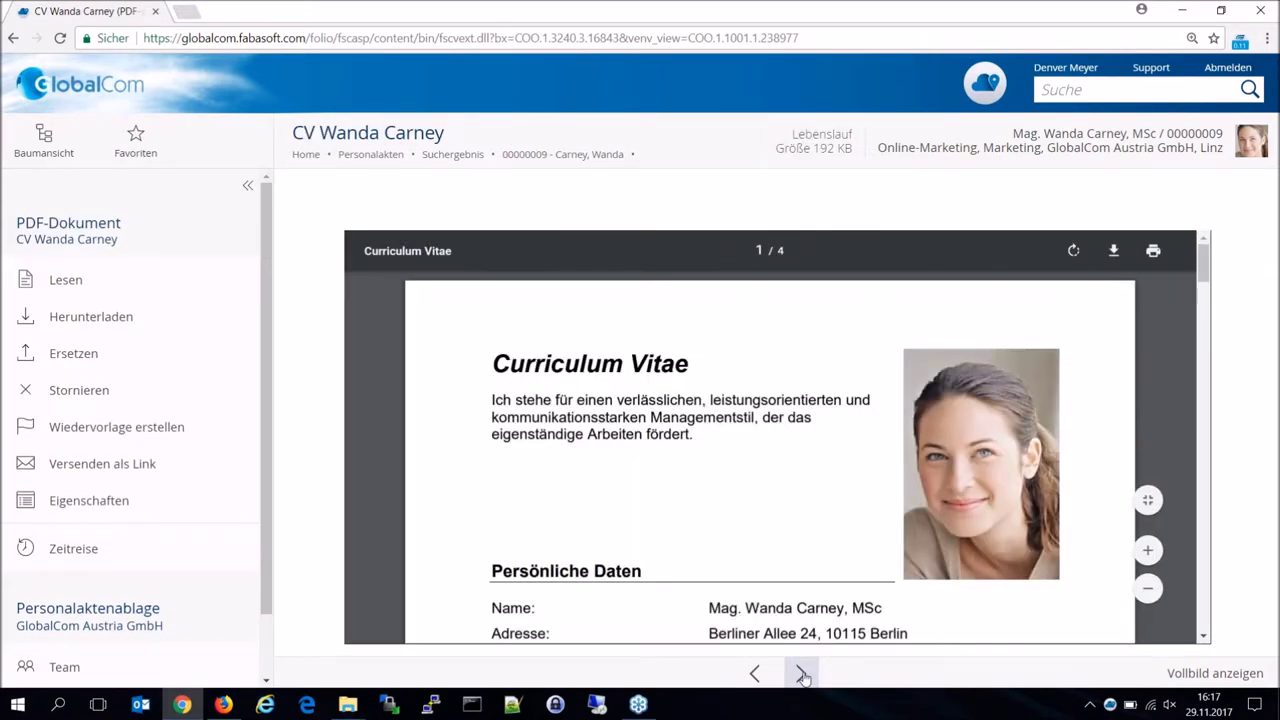
pyautogui.click(755, 674)
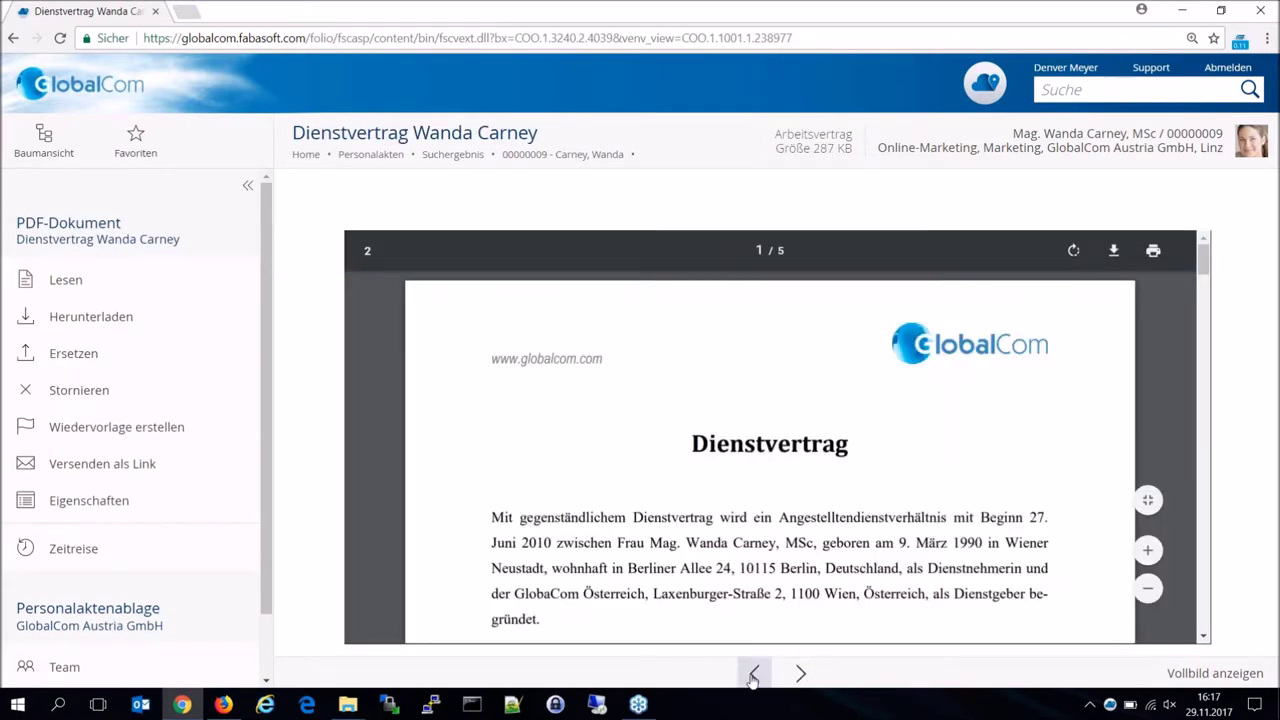
pyautogui.click(753, 676)
pyautogui.click(580, 155)
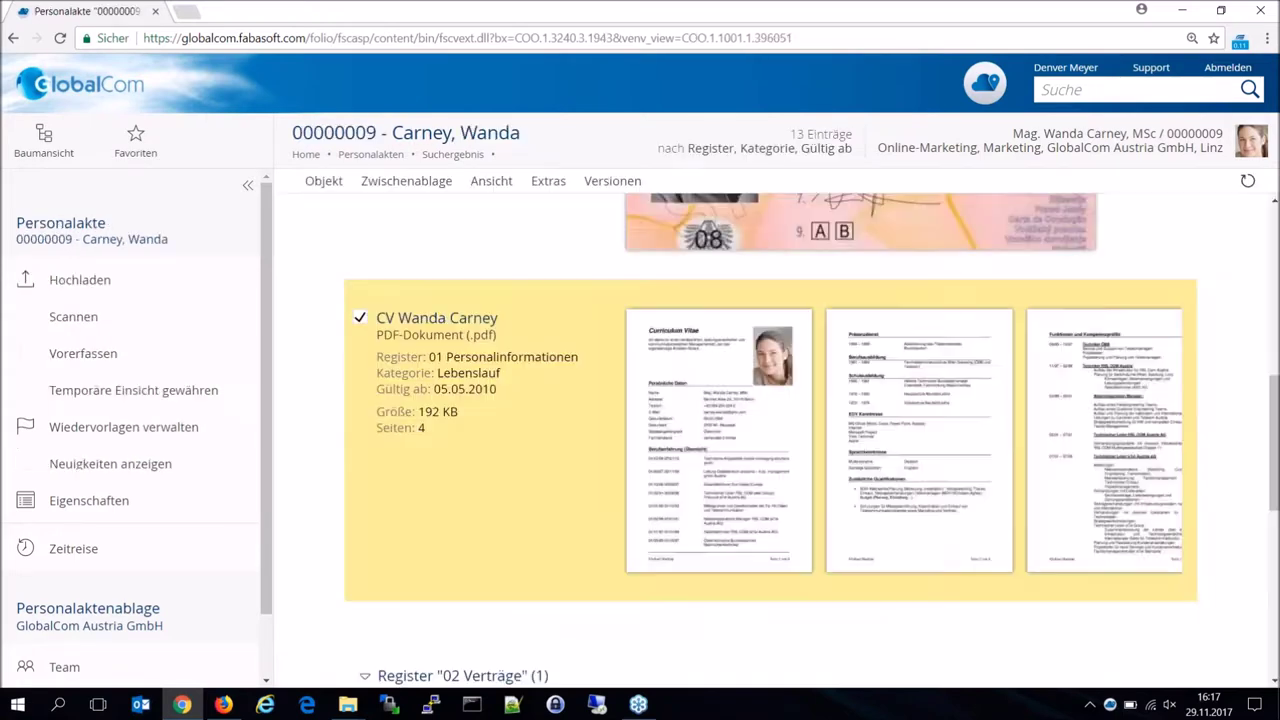
# Change the personnel file's view from document previews to a table with columns.
pyautogui.scroll(6, 563, 387)
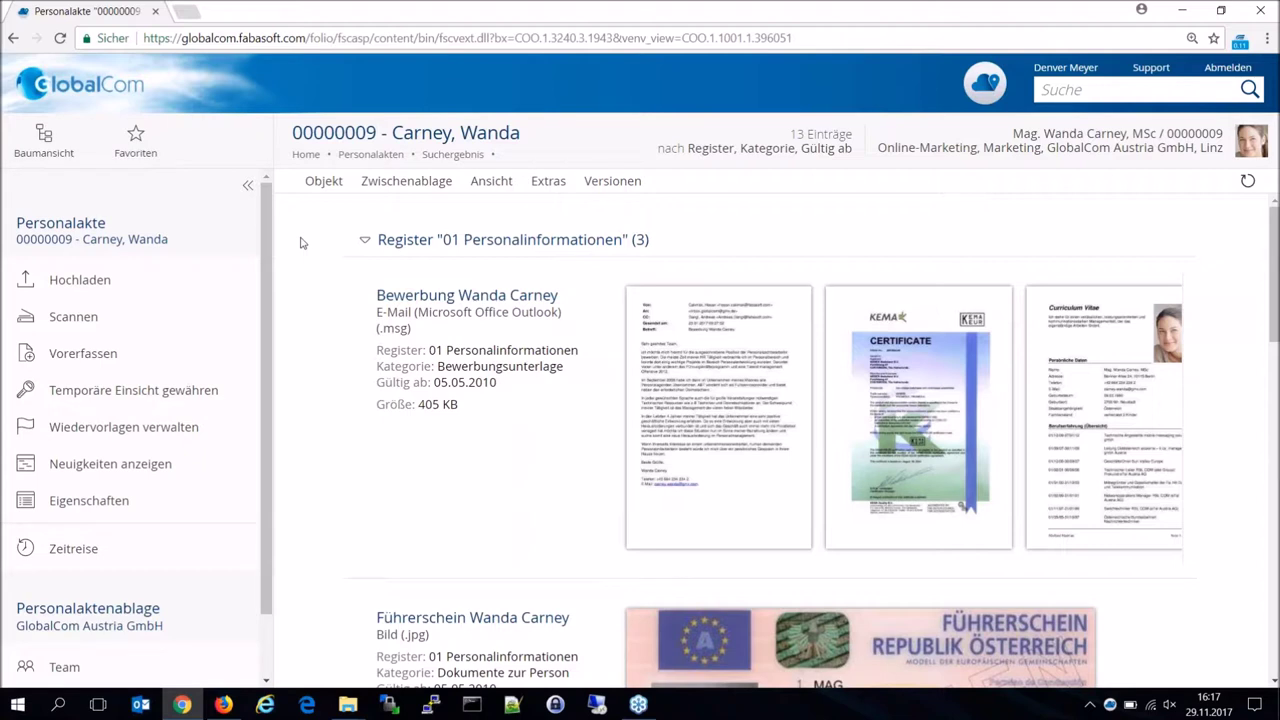
pyautogui.click(323, 180)
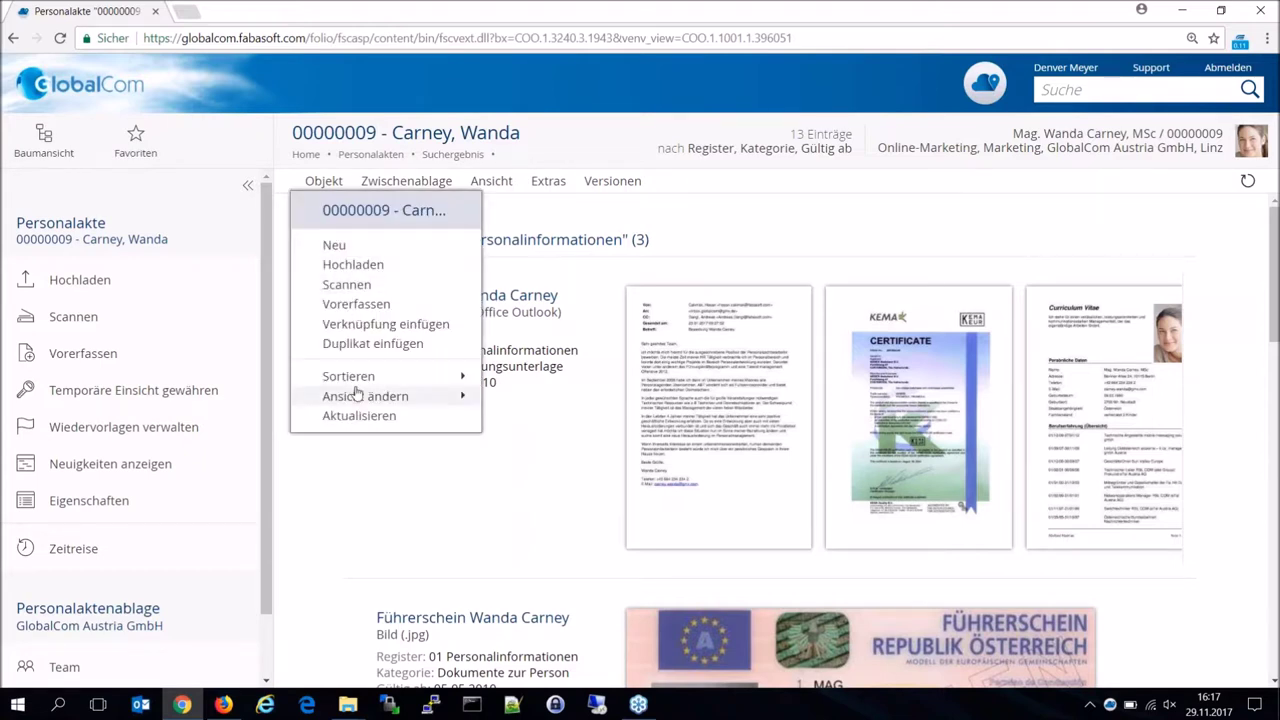
pyautogui.moveTo(355, 396)
pyautogui.click(528, 396)
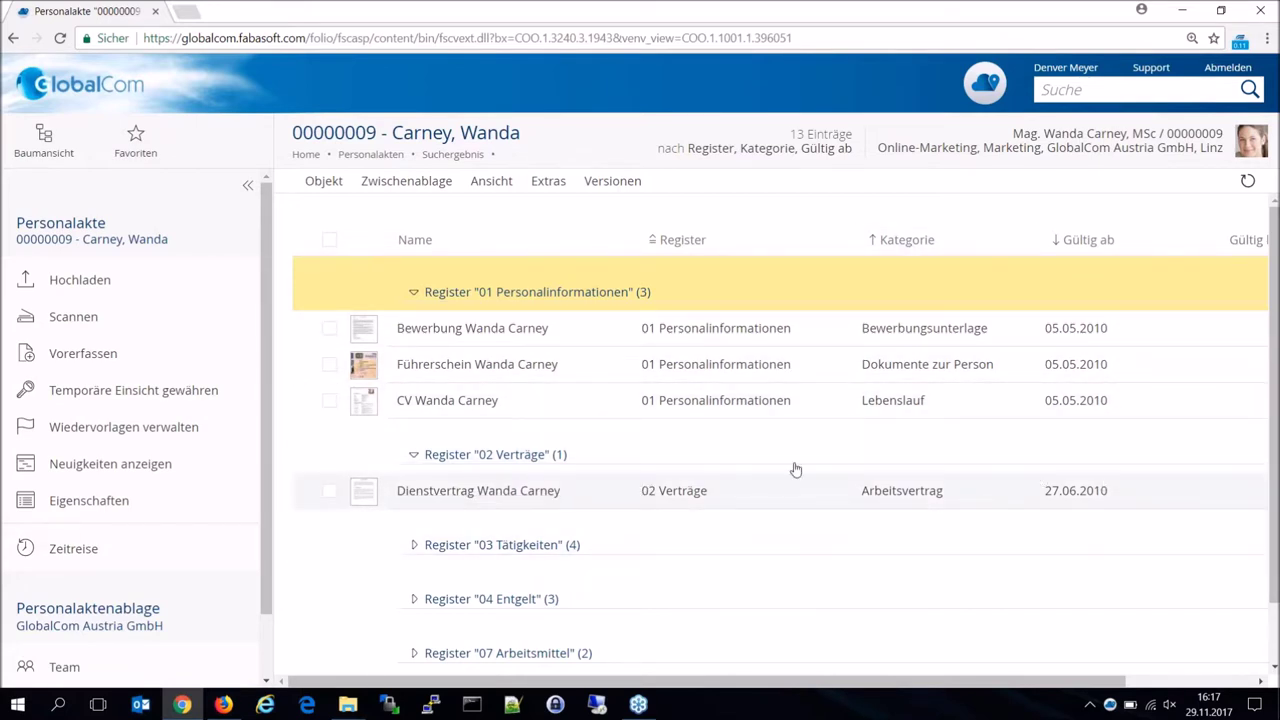
# Expand the registers "03 Tätigkeiten", "04 Entgelt" and "07 Arbeitsmittel" in the table.
pyautogui.click(416, 546)
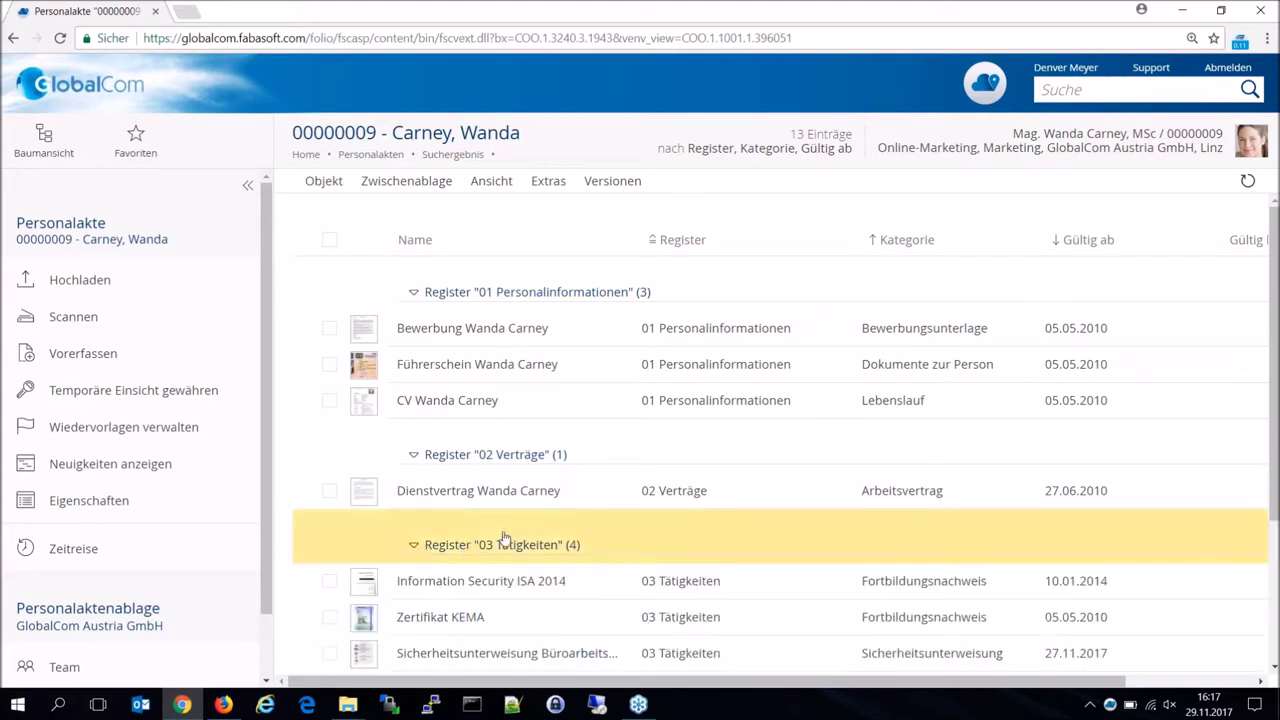
pyautogui.scroll(-3, 490, 540)
pyautogui.click(415, 537)
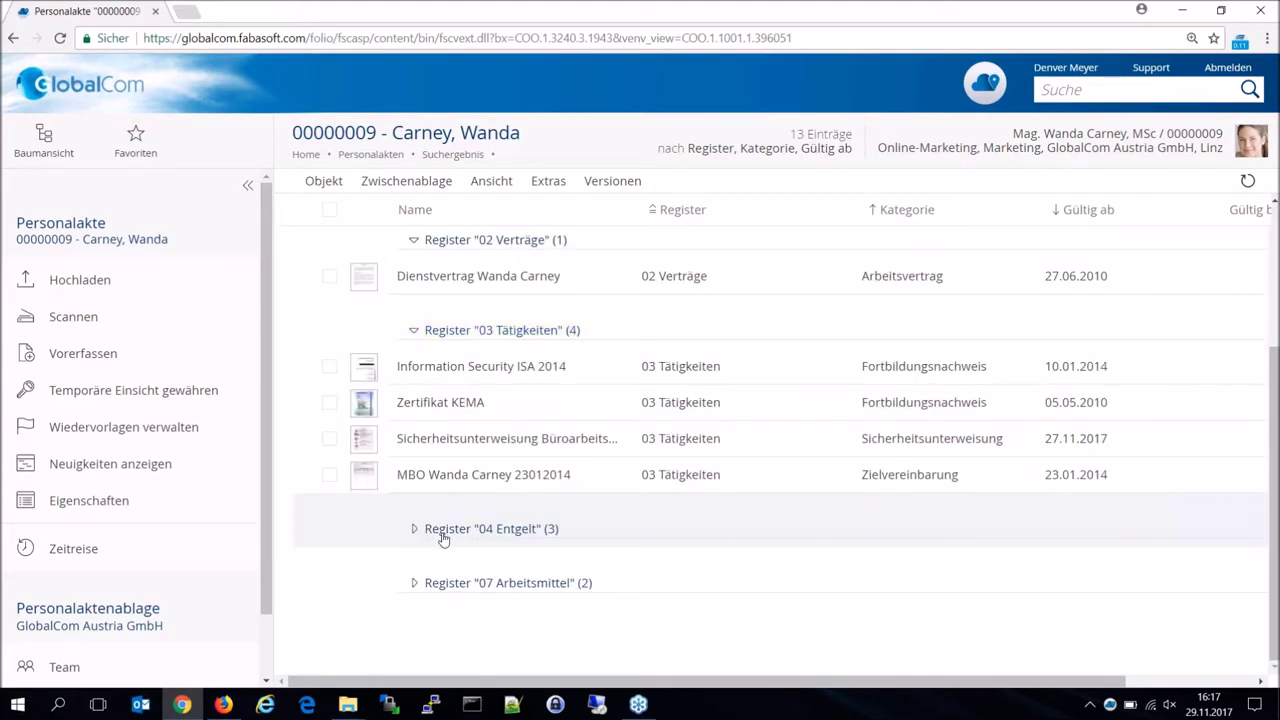
pyautogui.scroll(-2, 440, 540)
pyautogui.click(416, 583)
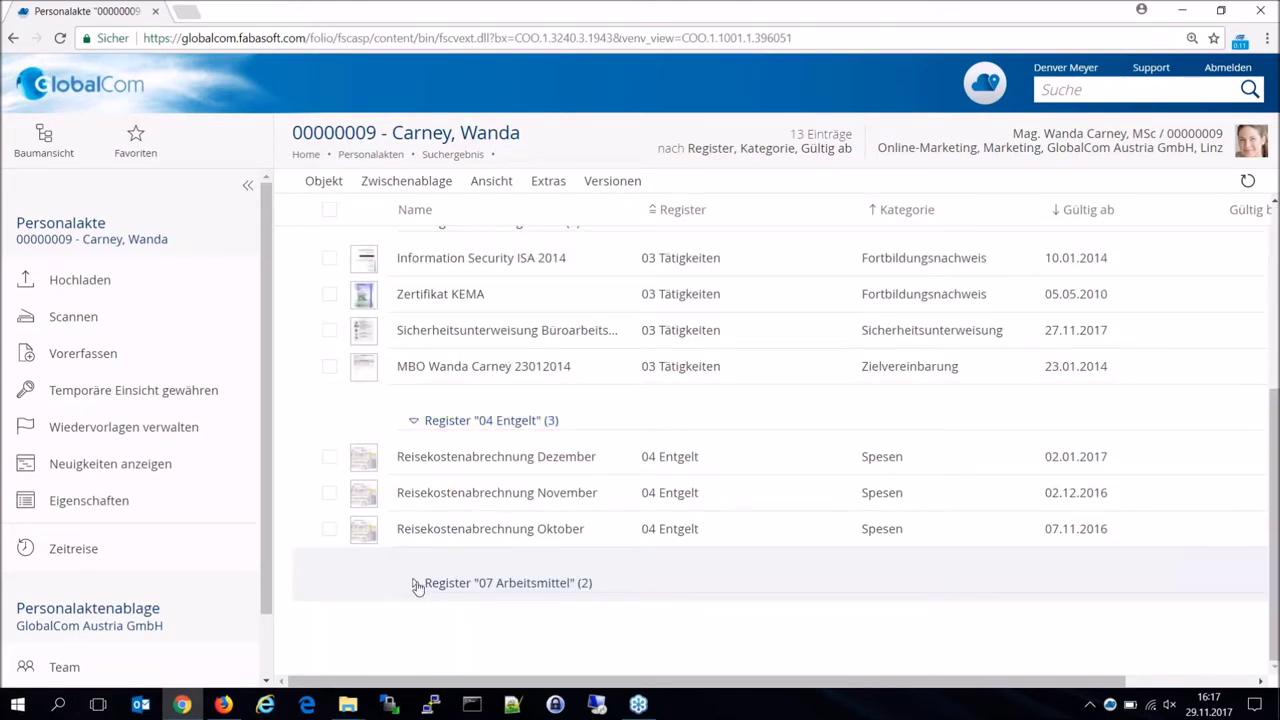
# Move the Register column behind the Kategorie column and restore the original column order.
pyautogui.scroll(5, 760, 443)
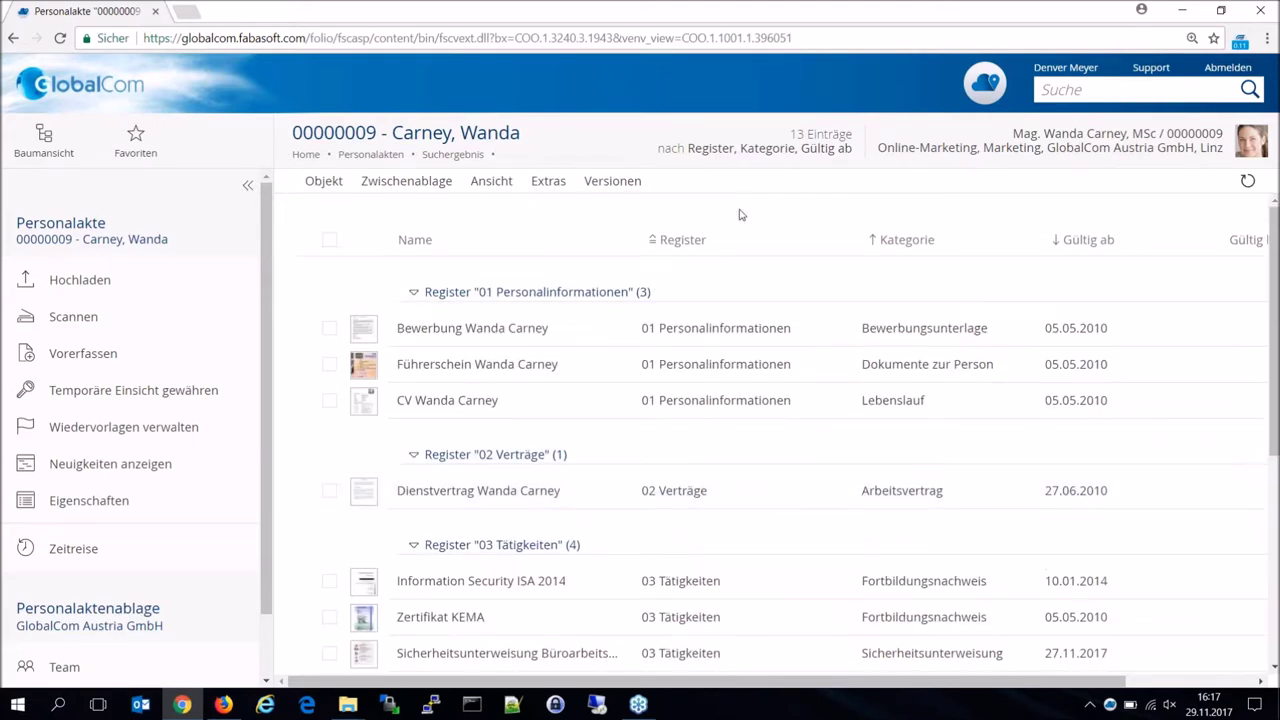
pyautogui.scroll(-6, 737, 235)
pyautogui.moveTo(729, 212); pyautogui.dragTo(1015, 245)
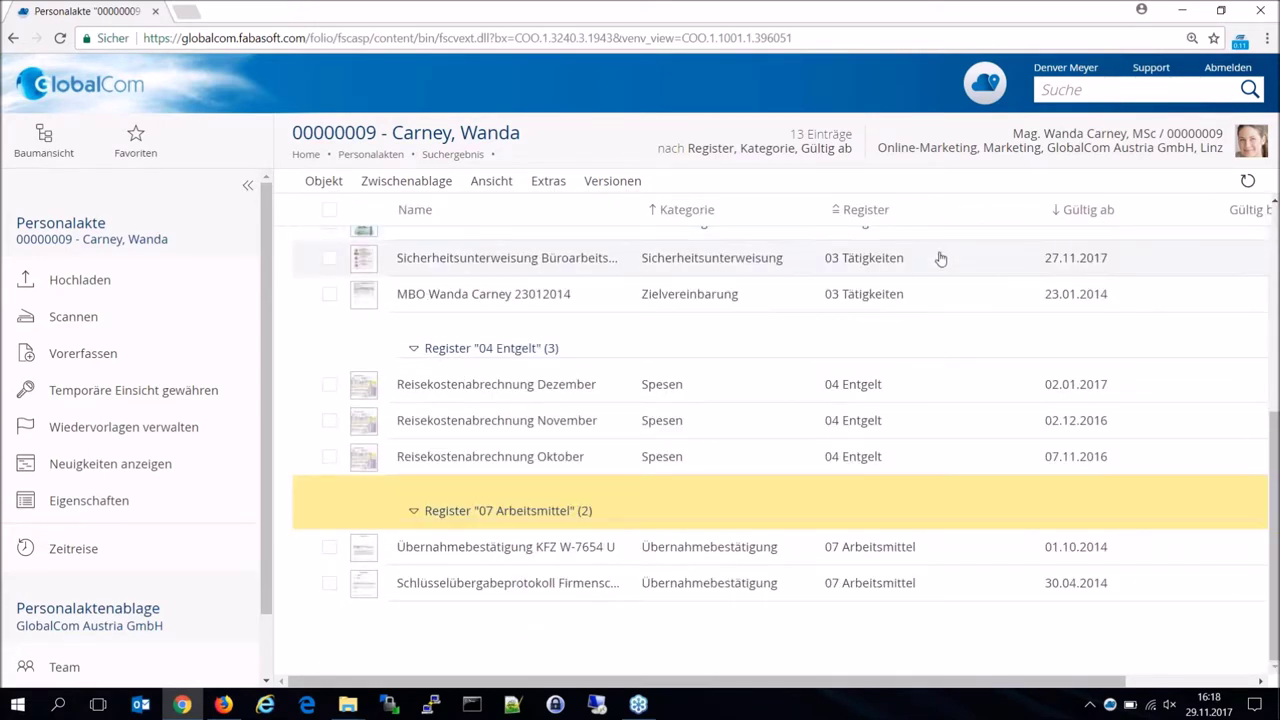
pyautogui.scroll(5, 943, 257)
pyautogui.moveTo(891, 241); pyautogui.dragTo(640, 245)
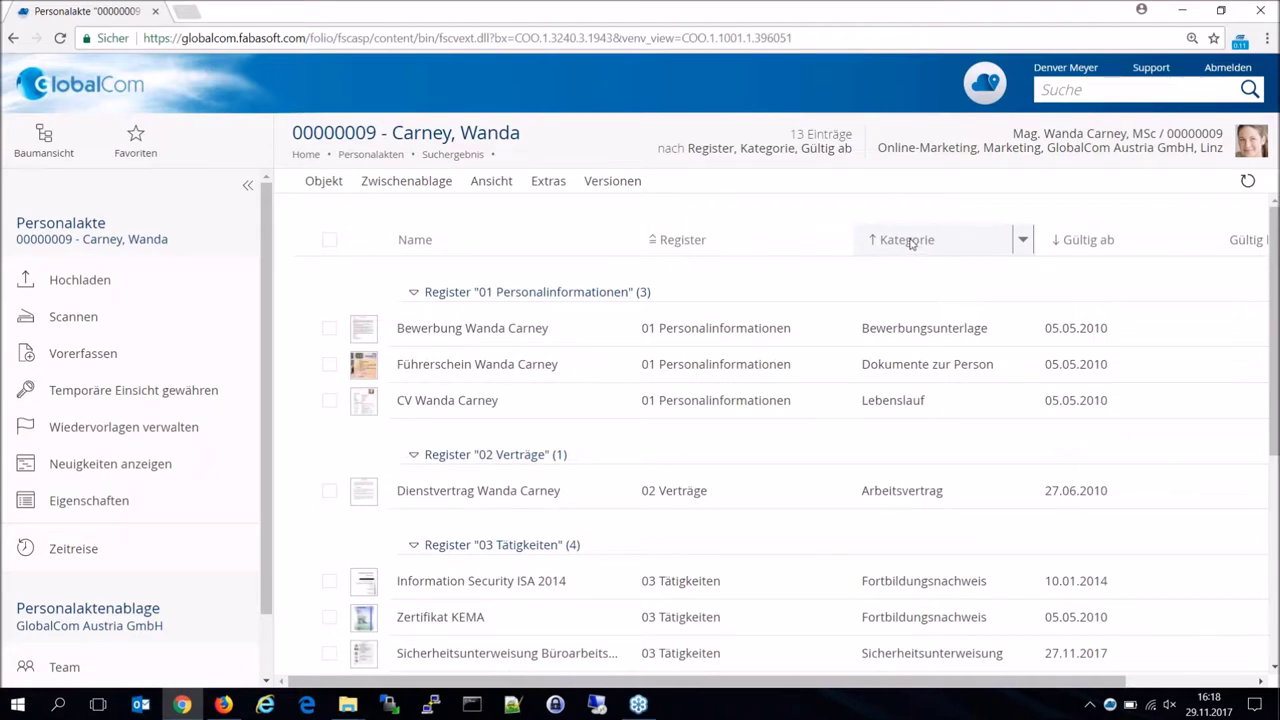
# Filter the Kategorie column by "fort" and clear the filter again.
pyautogui.rightClick(911, 242)
pyautogui.click(901, 313)
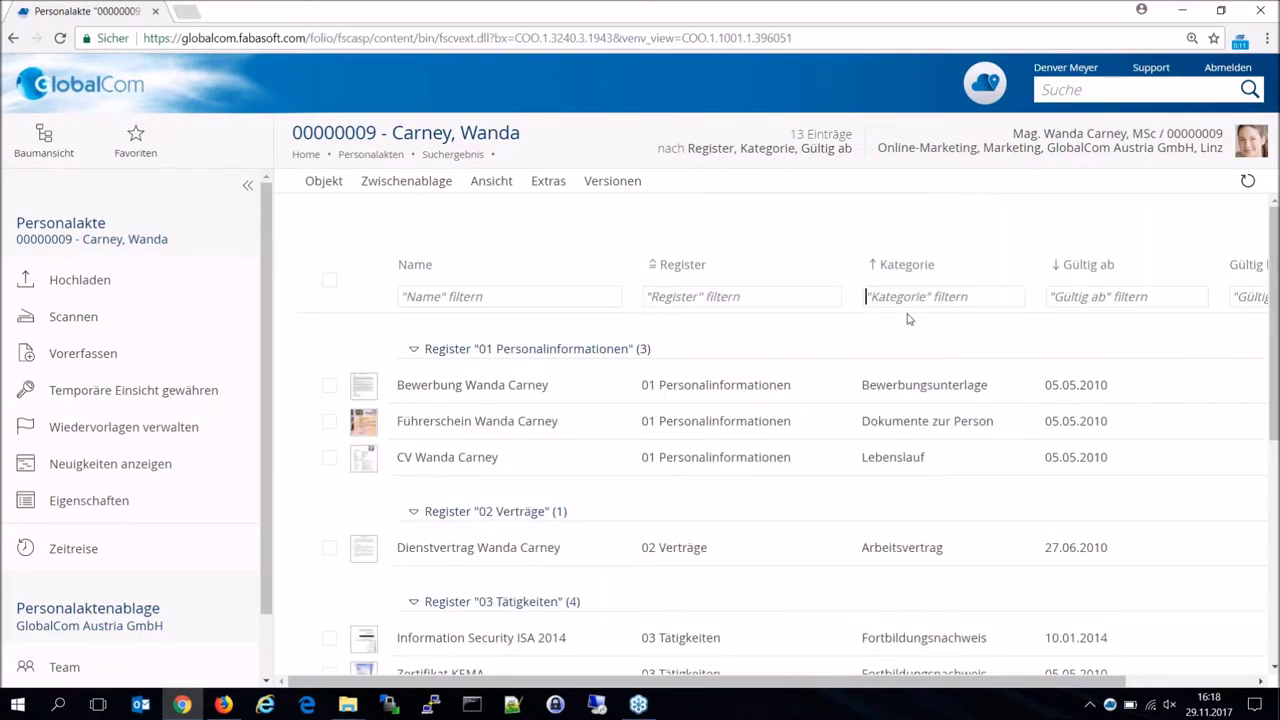
pyautogui.write('fort')
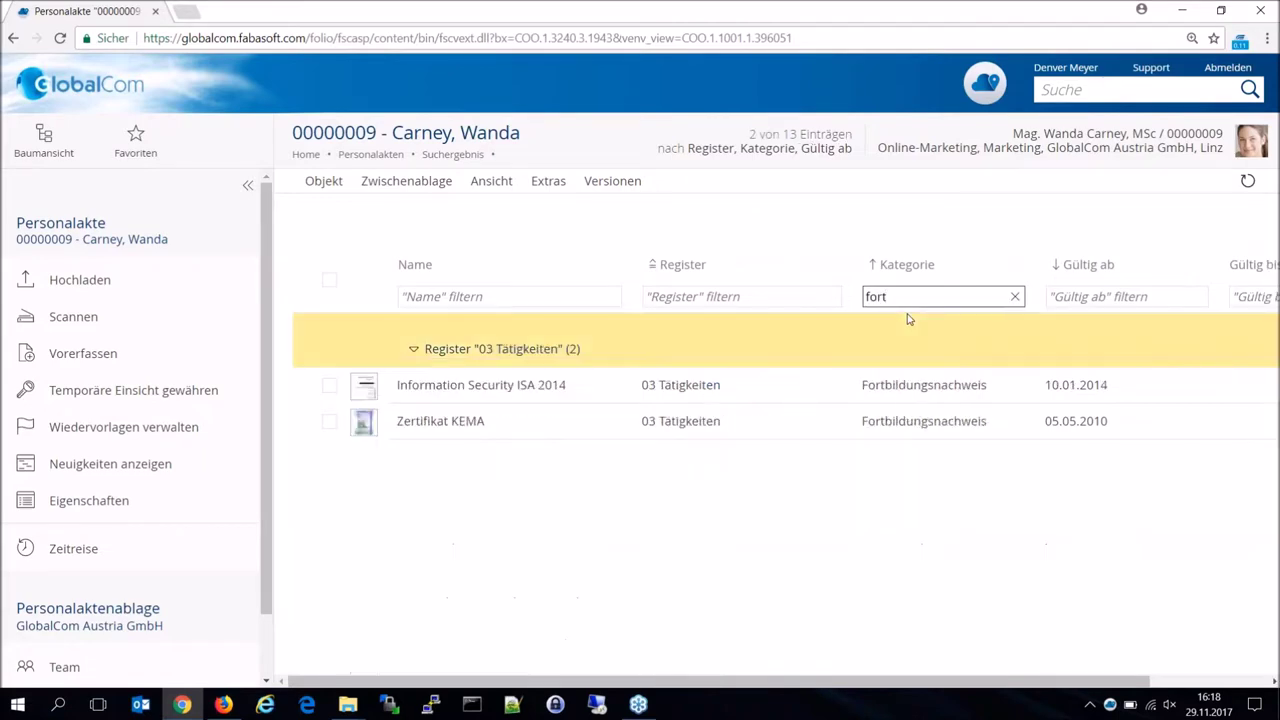
pyautogui.click(1015, 299)
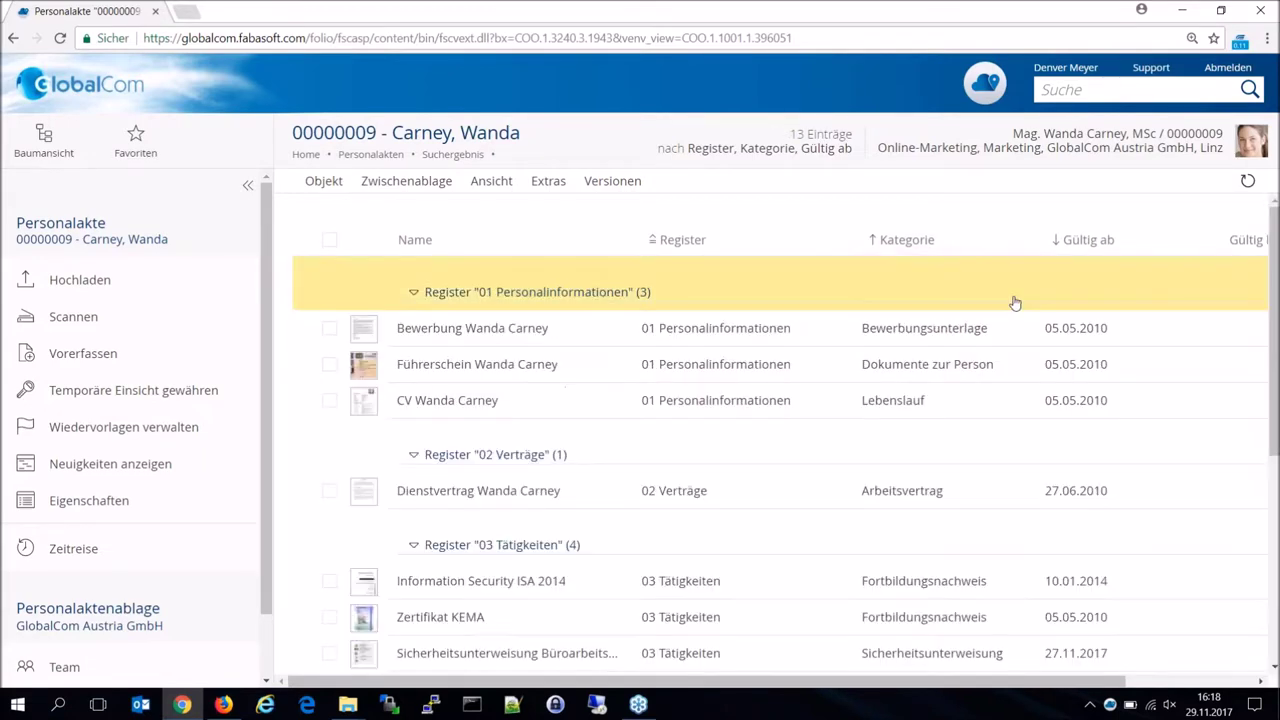
# Open the properties of the employment contract's category Arbeitsvertrag, examine its retention rules and close them.
pyautogui.scroll(-3, 968, 361)
pyautogui.scroll(-3, 968, 361)
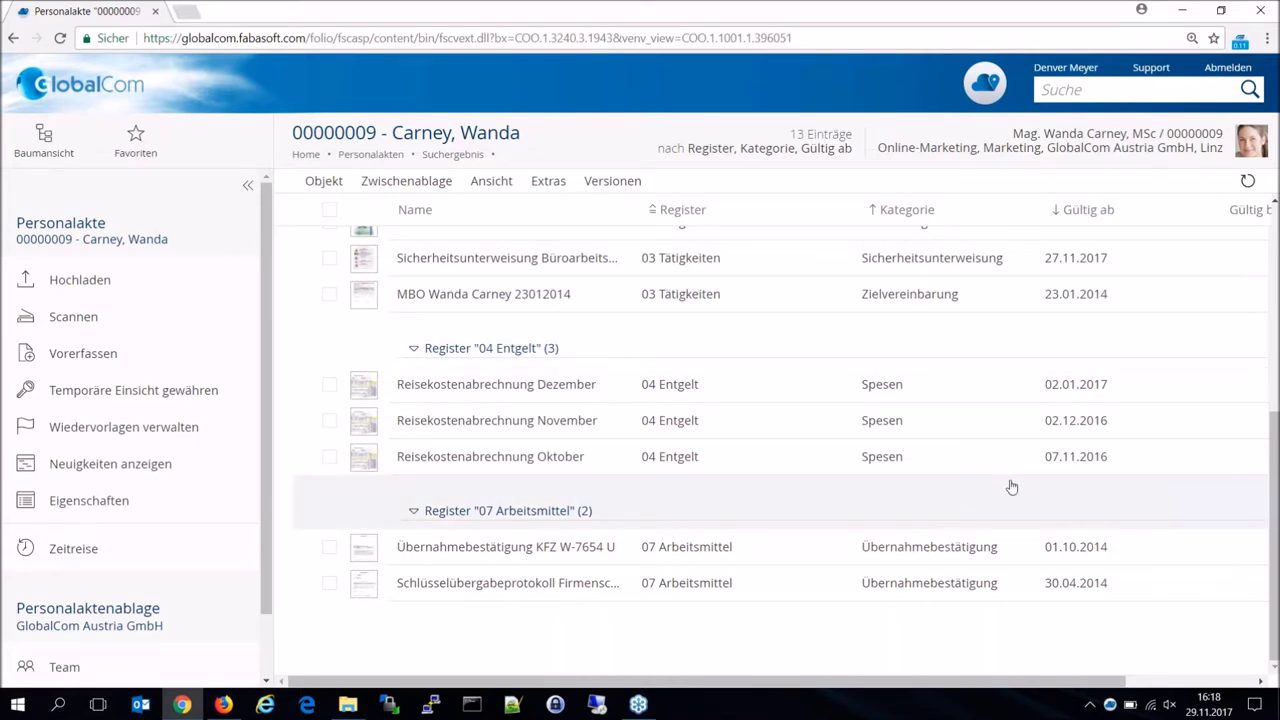
pyautogui.scroll(5, 1000, 470)
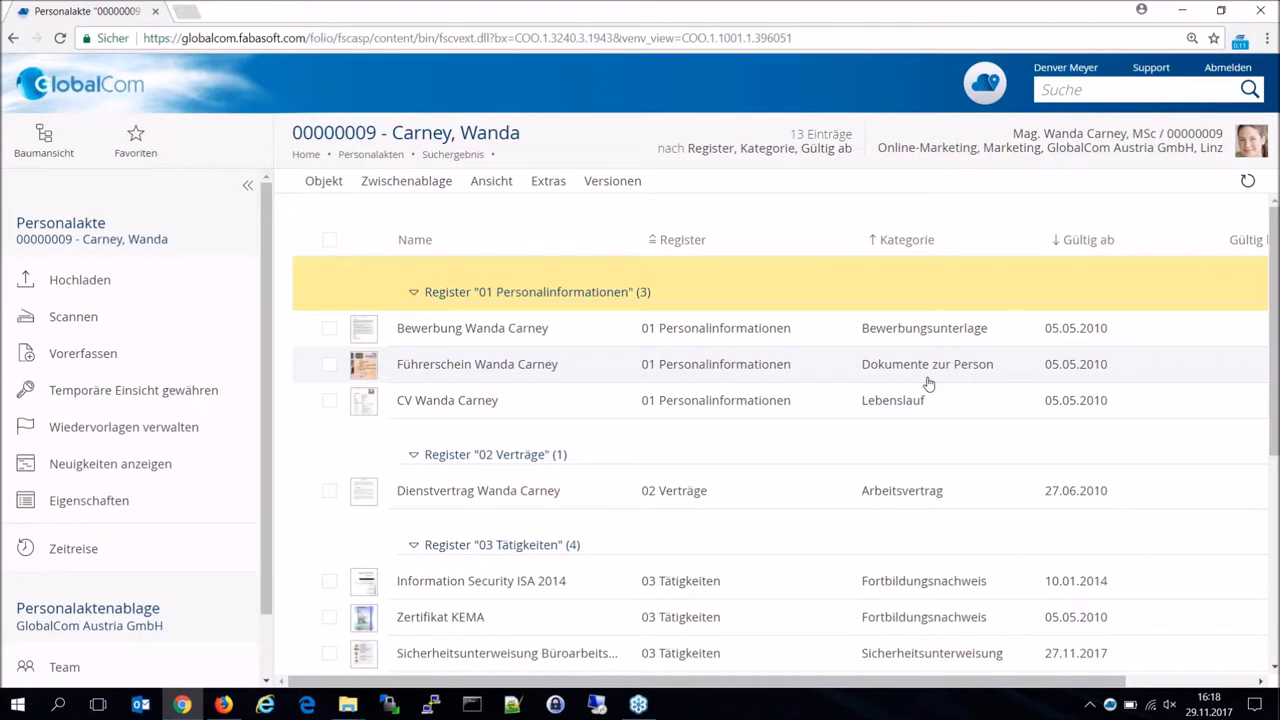
pyautogui.rightClick(903, 496)
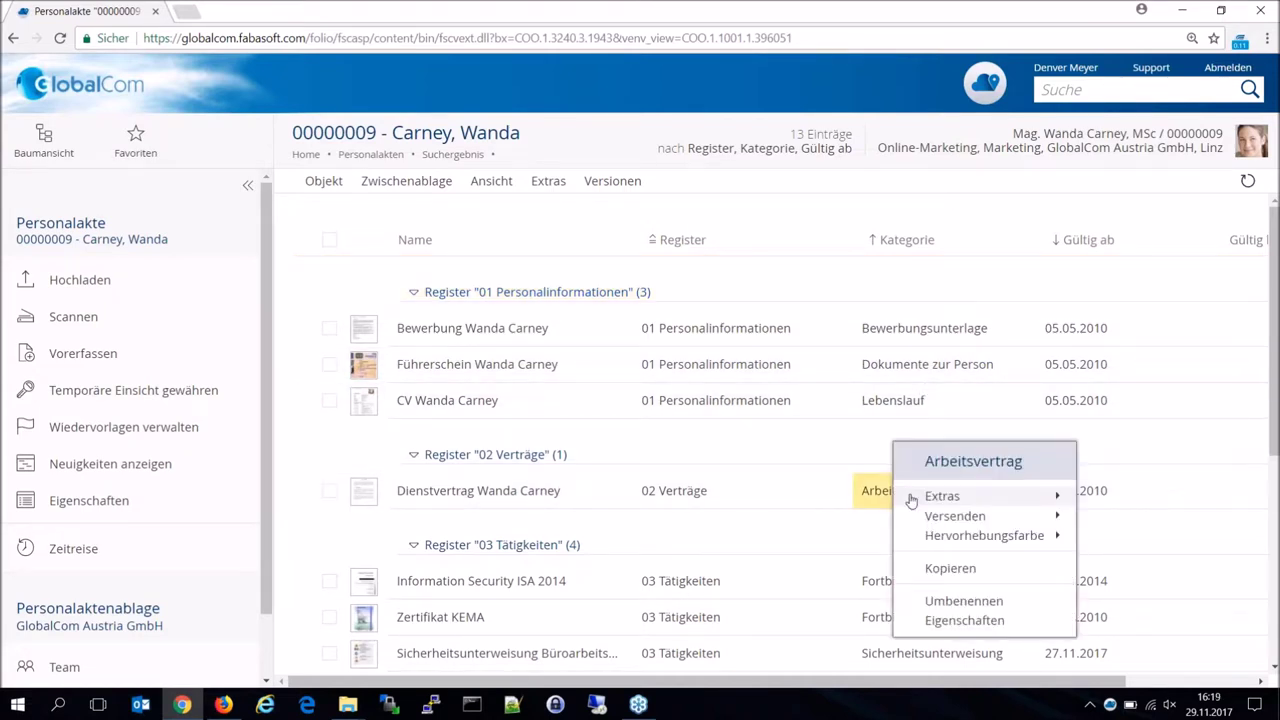
pyautogui.click(977, 626)
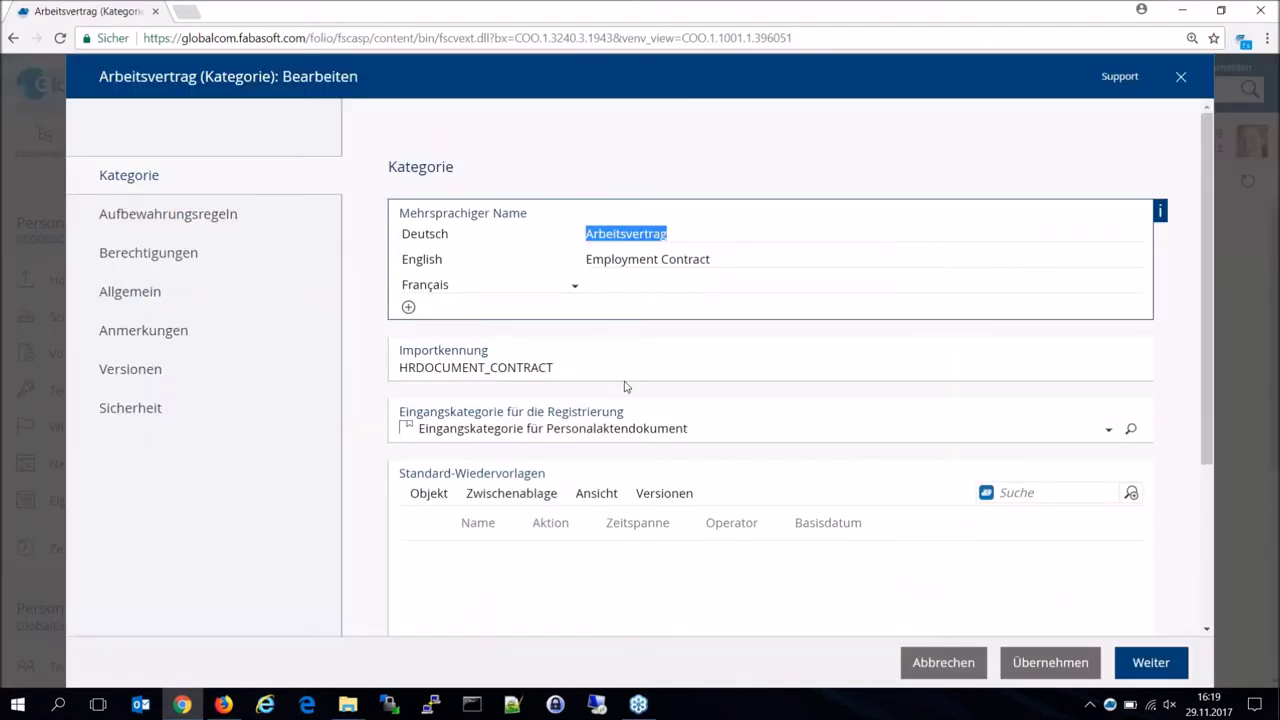
pyautogui.click(224, 226)
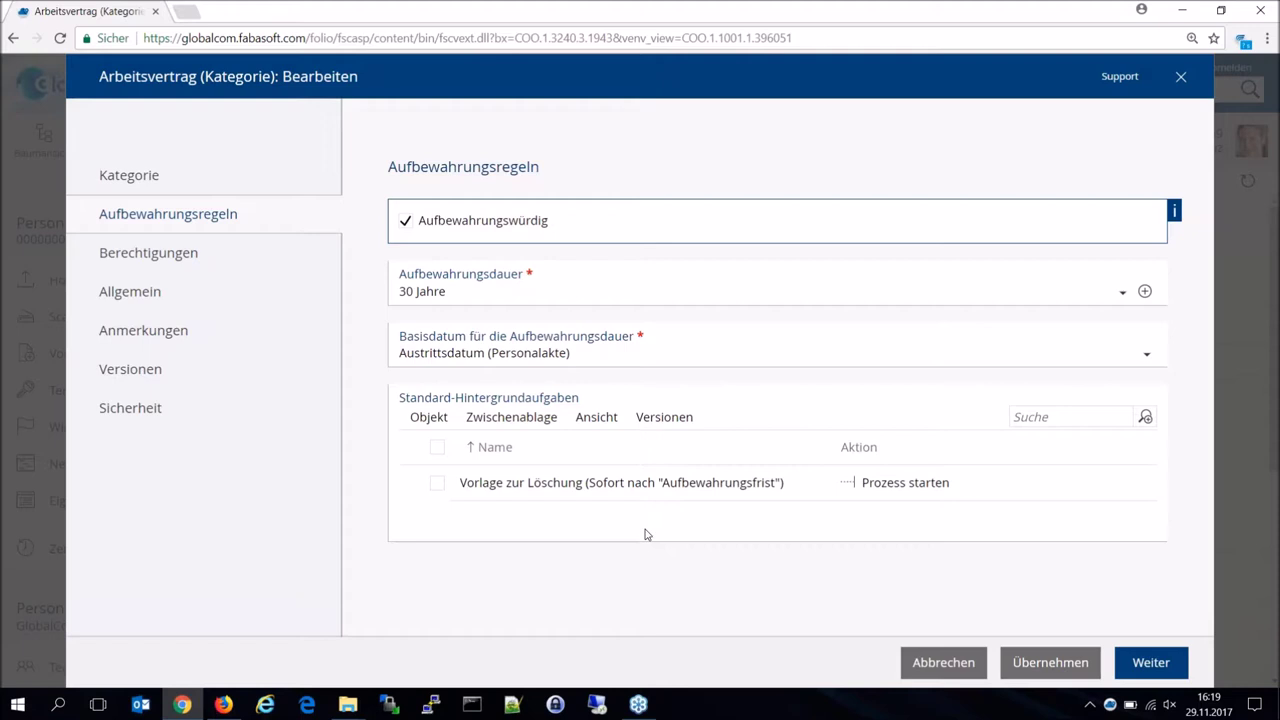
pyautogui.click(1172, 672)
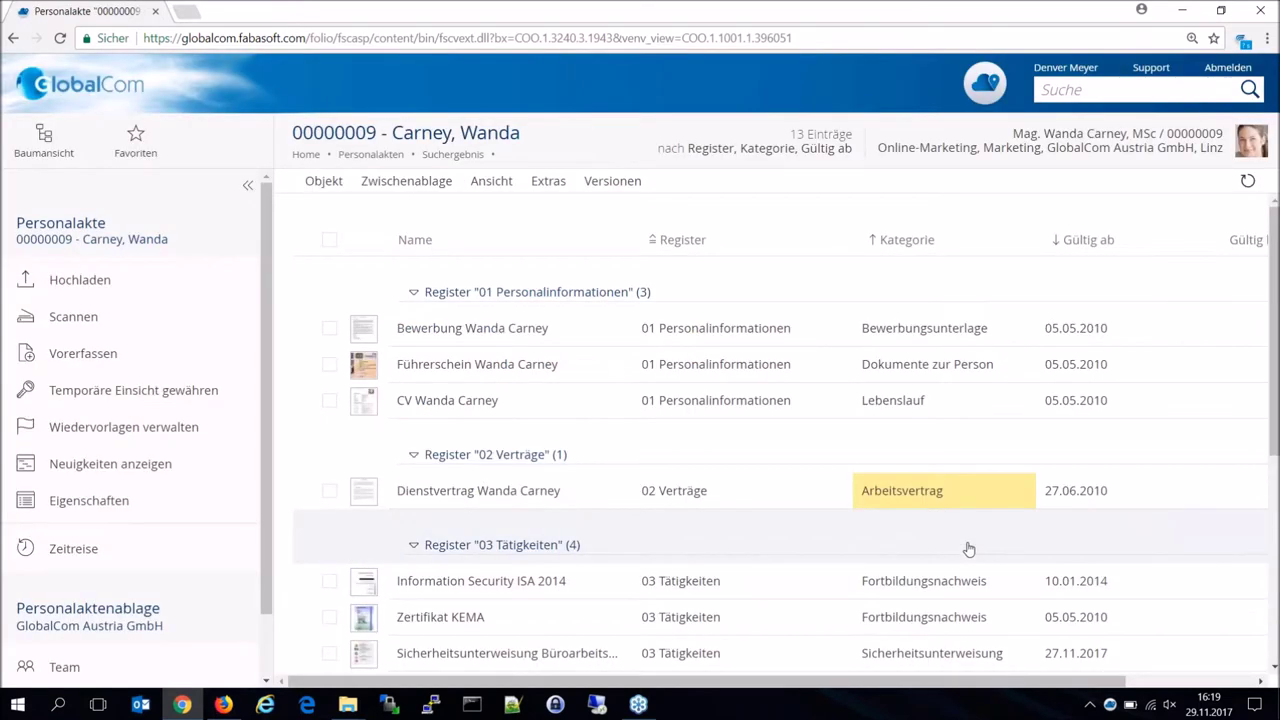
# Open the properties of the category Übernahmebestätigung in register "07 Arbeitsmittel", examine its permissions (Berechtigungen) and close them.
pyautogui.scroll(-3, 968, 548)
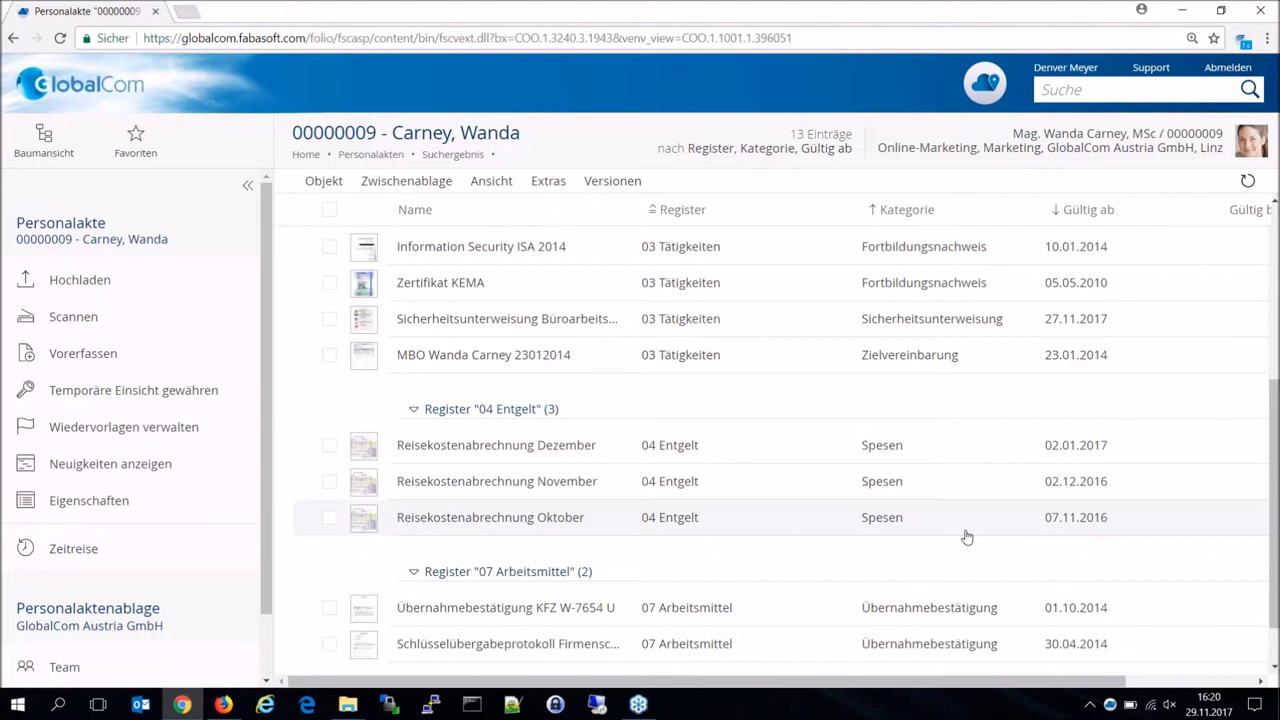
pyautogui.scroll(-1, 967, 538)
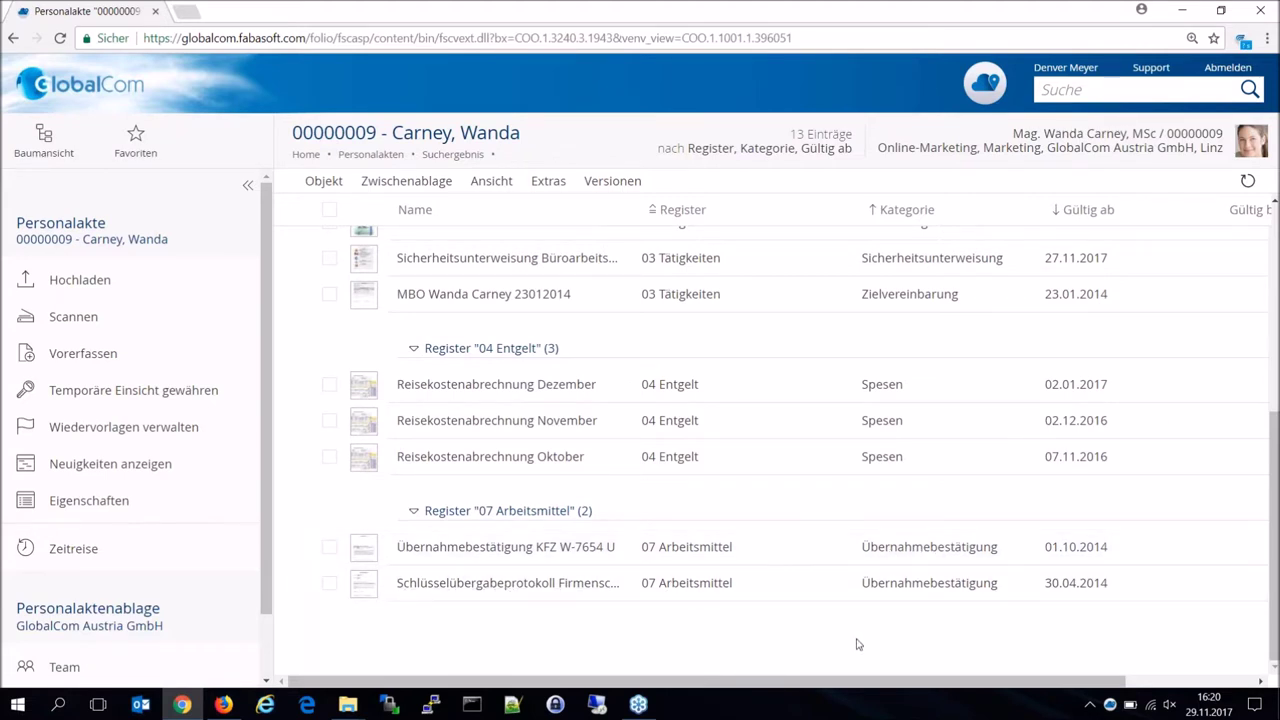
pyautogui.rightClick(934, 549)
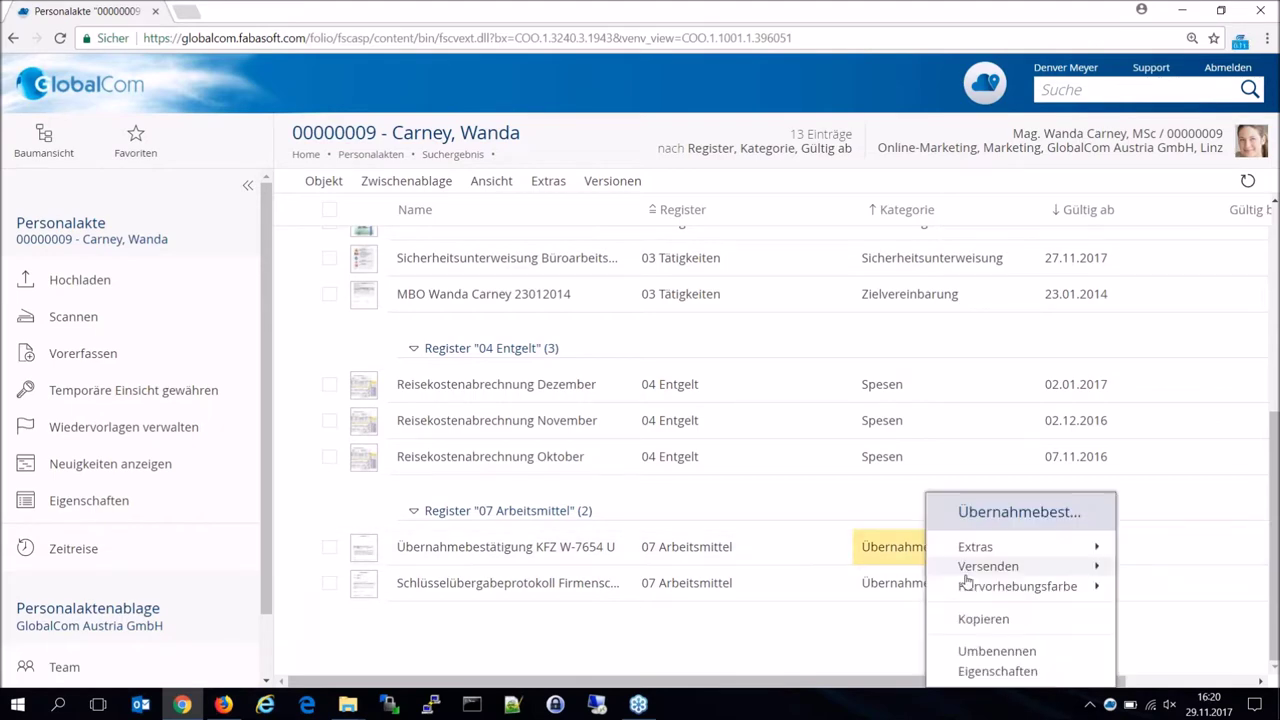
pyautogui.click(995, 674)
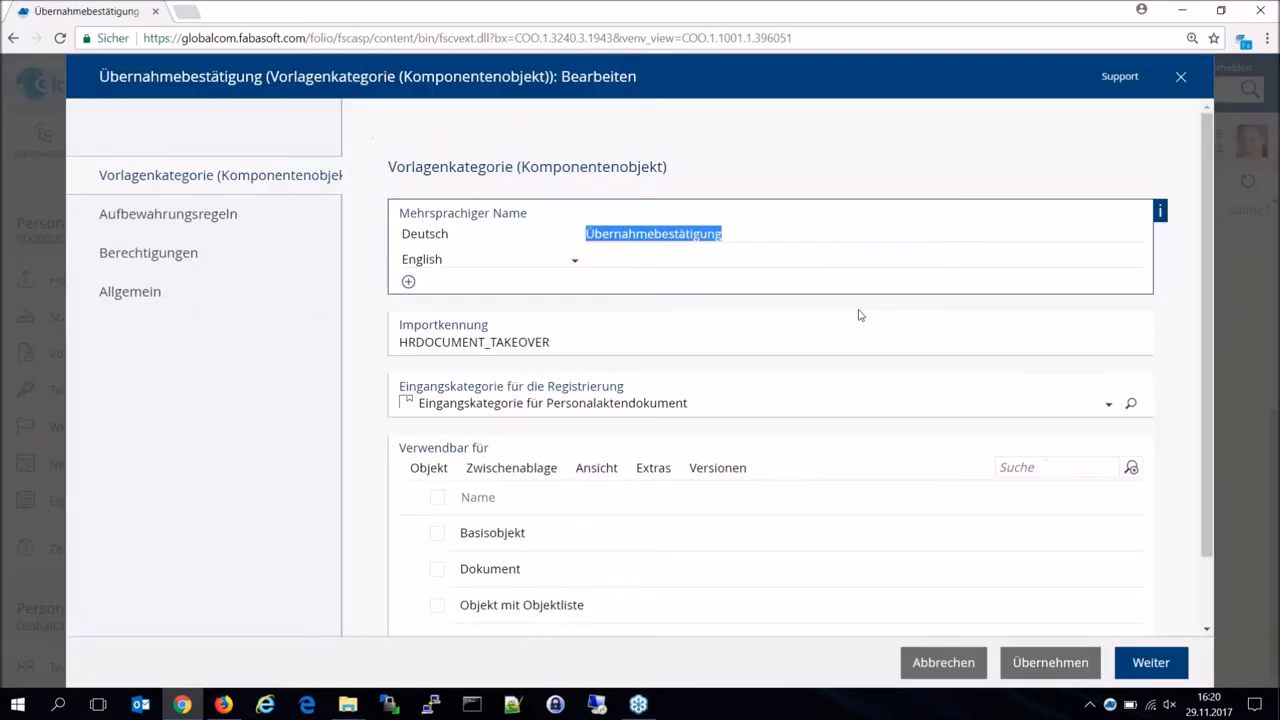
pyautogui.click(180, 256)
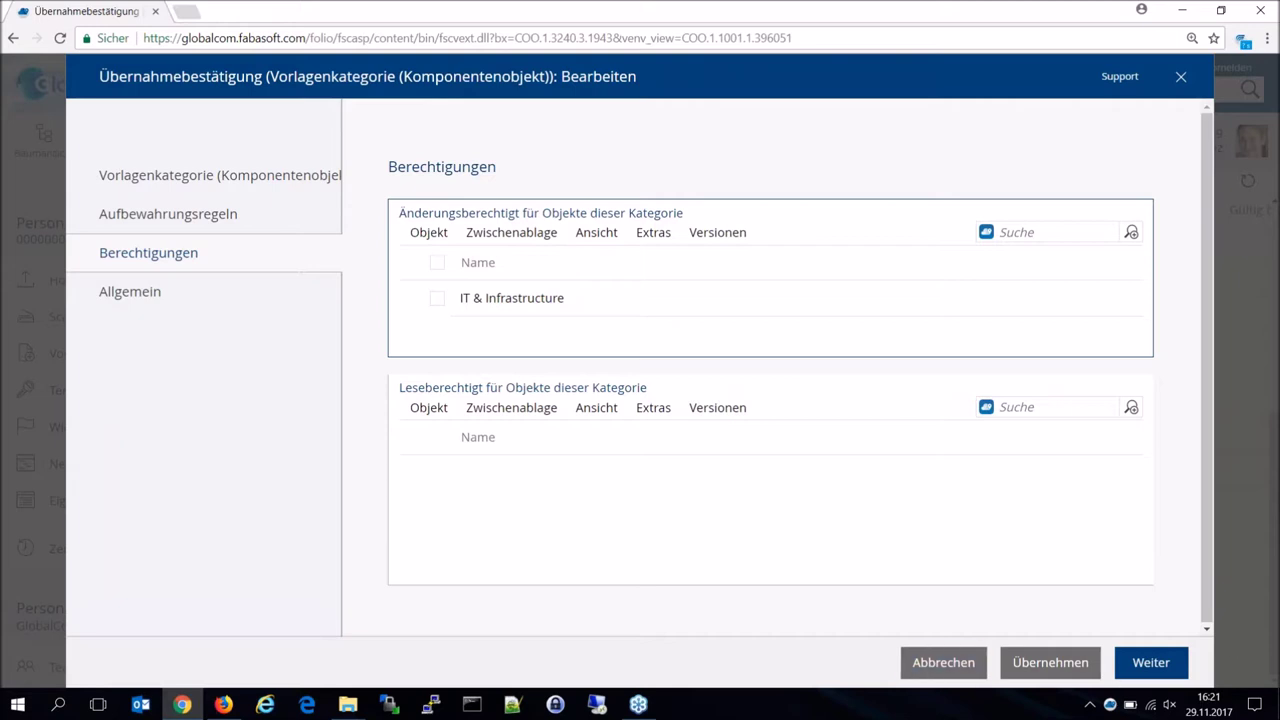
pyautogui.click(1150, 663)
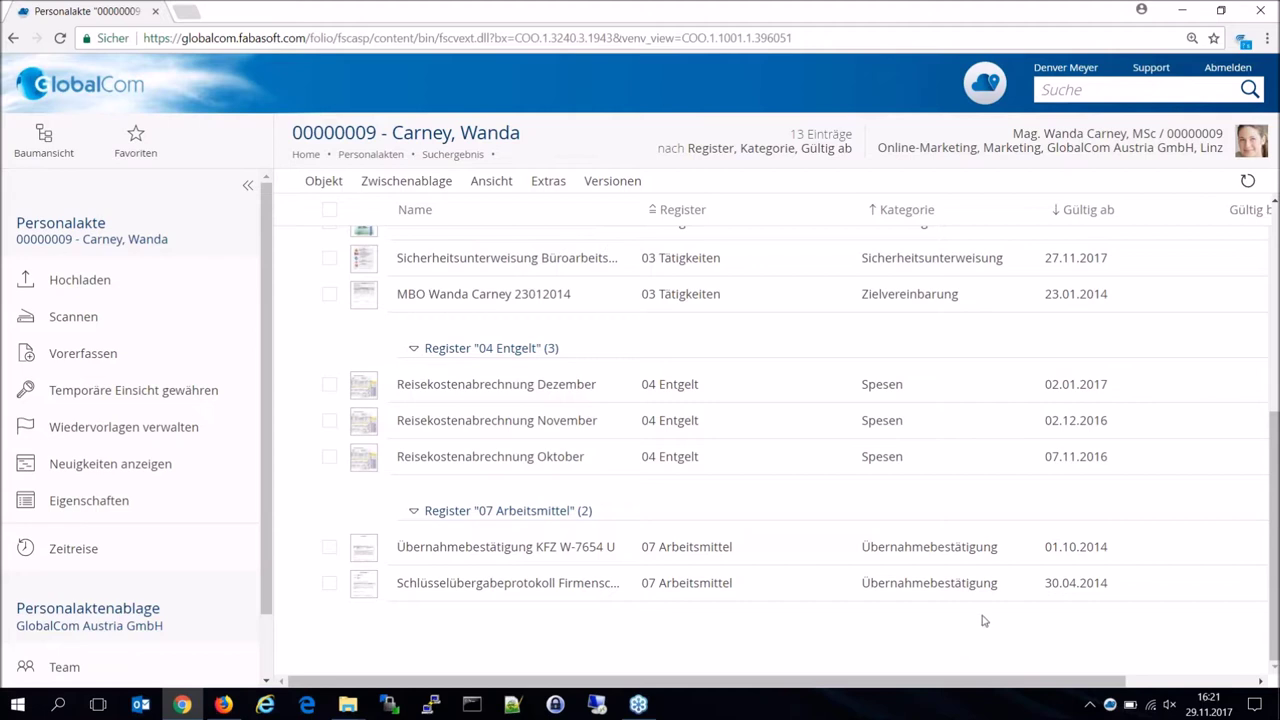
# Go to the favourite Arbeitsvorrat, hide the favourites and open its "Zu tun" list.
pyautogui.scroll(5, 817, 473)
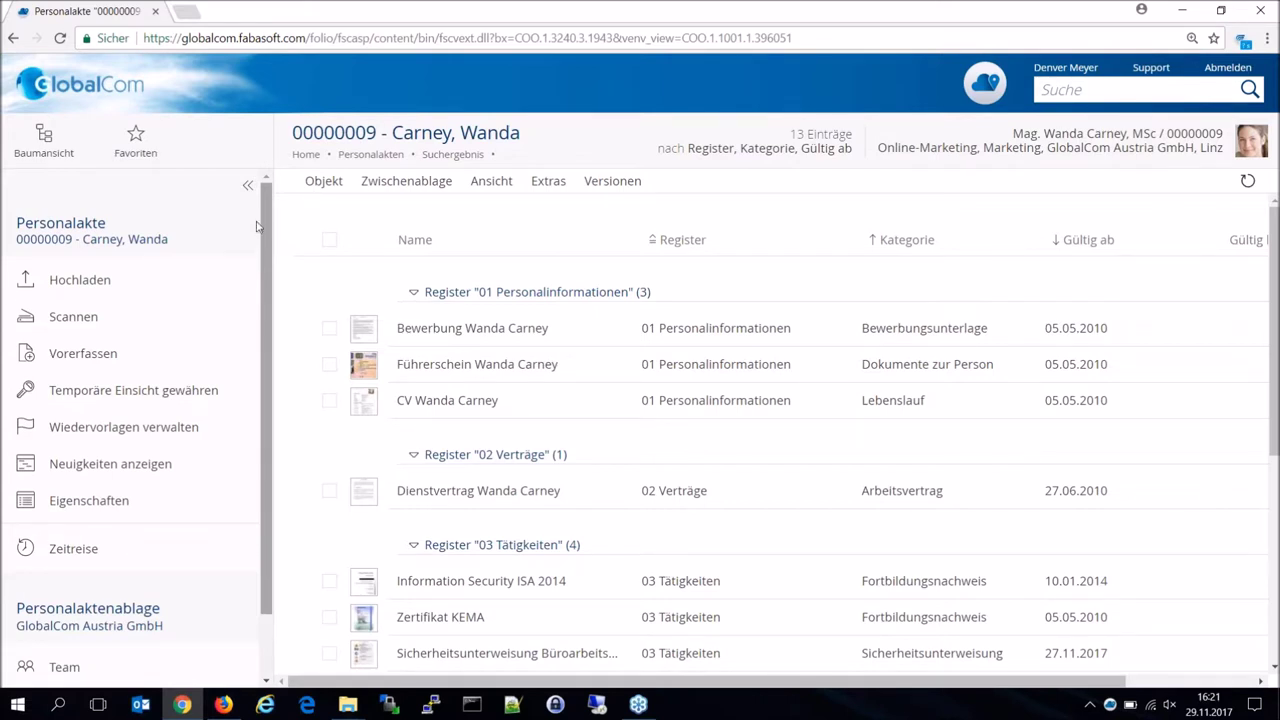
pyautogui.click(136, 148)
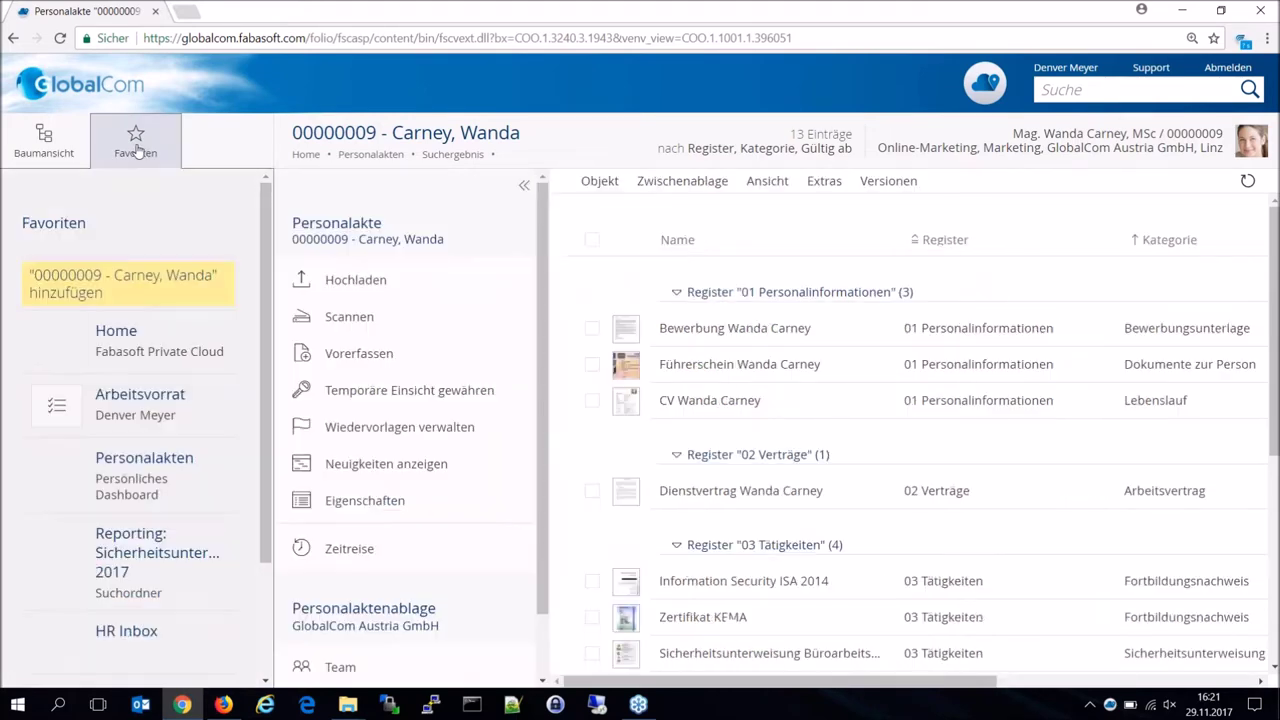
pyautogui.click(153, 408)
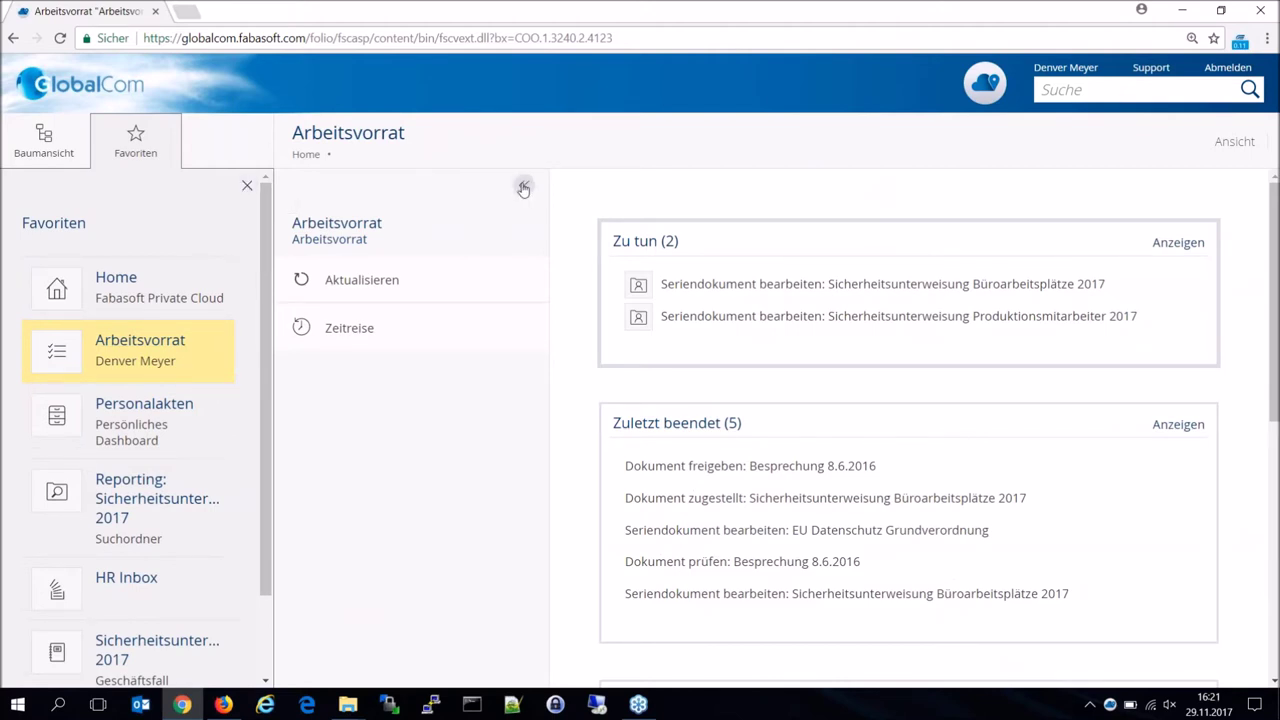
pyautogui.click(247, 185)
pyautogui.click(494, 249)
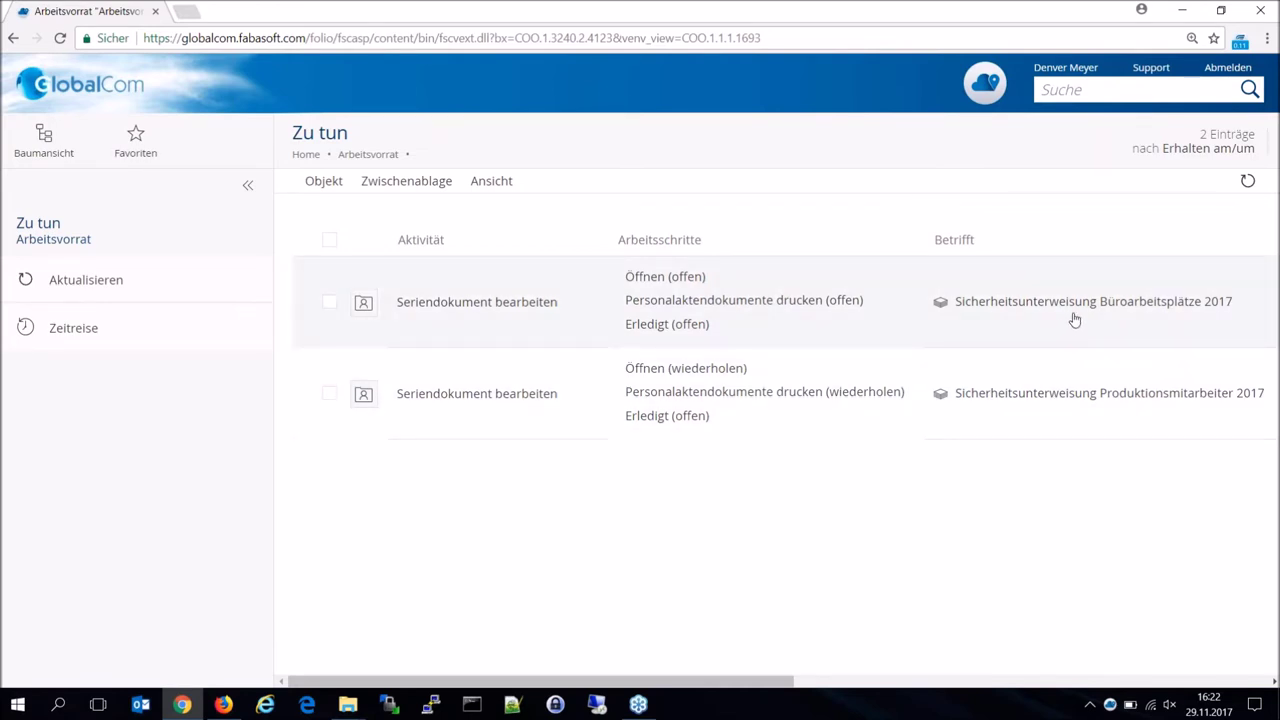
# Open the activity for "Sicherheitsunterweisung Büroarbeitsplätze 2017", view its document preview and go on to the following activity.
pyautogui.click(480, 302)
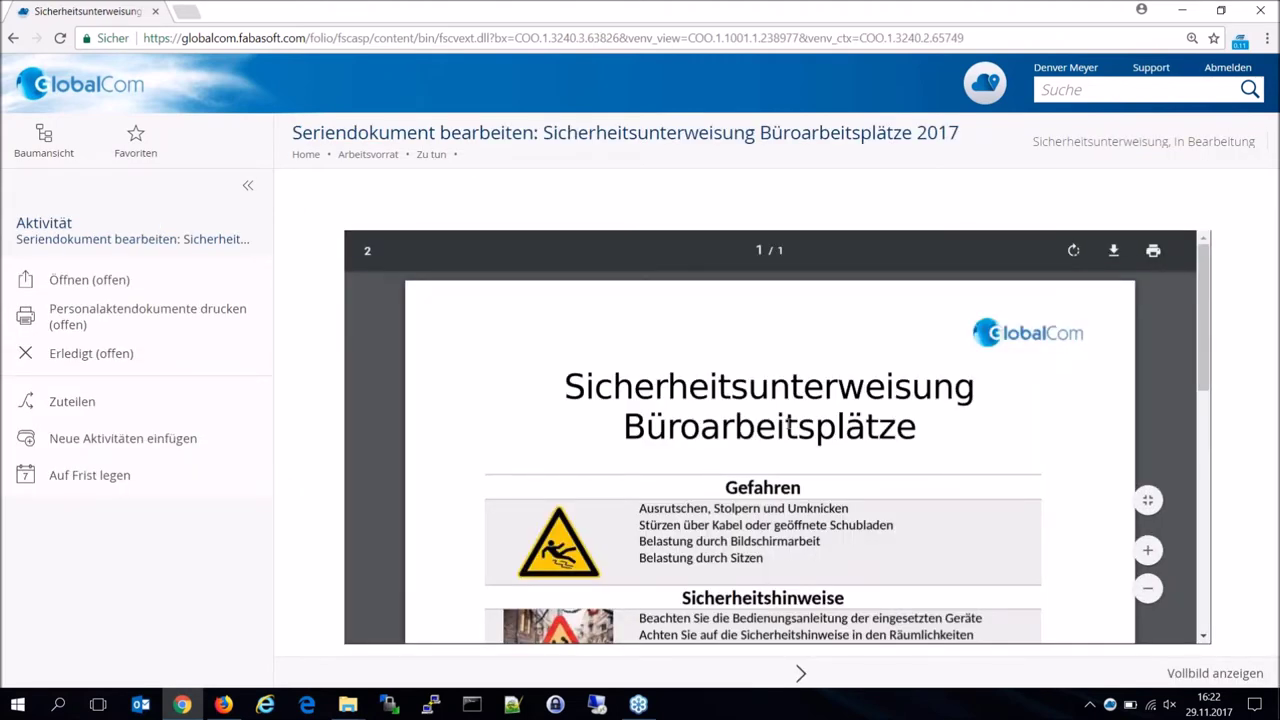
pyautogui.scroll(-3, 831, 524)
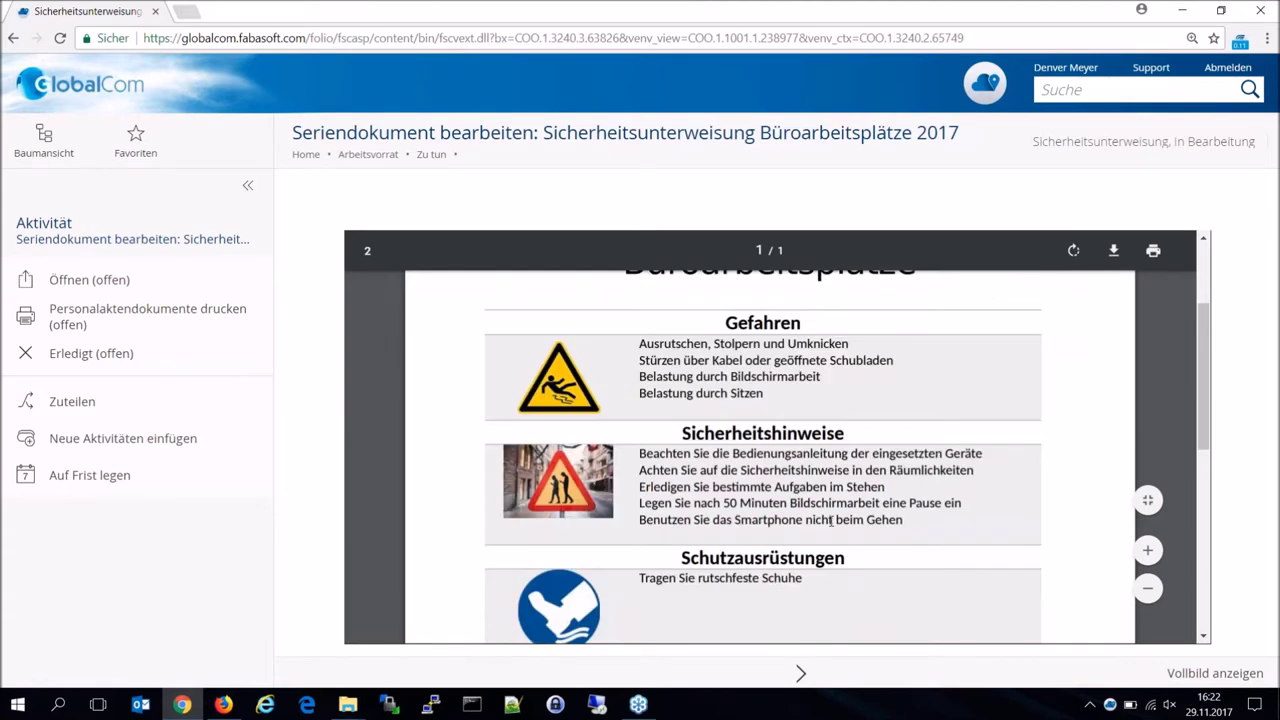
pyautogui.click(800, 673)
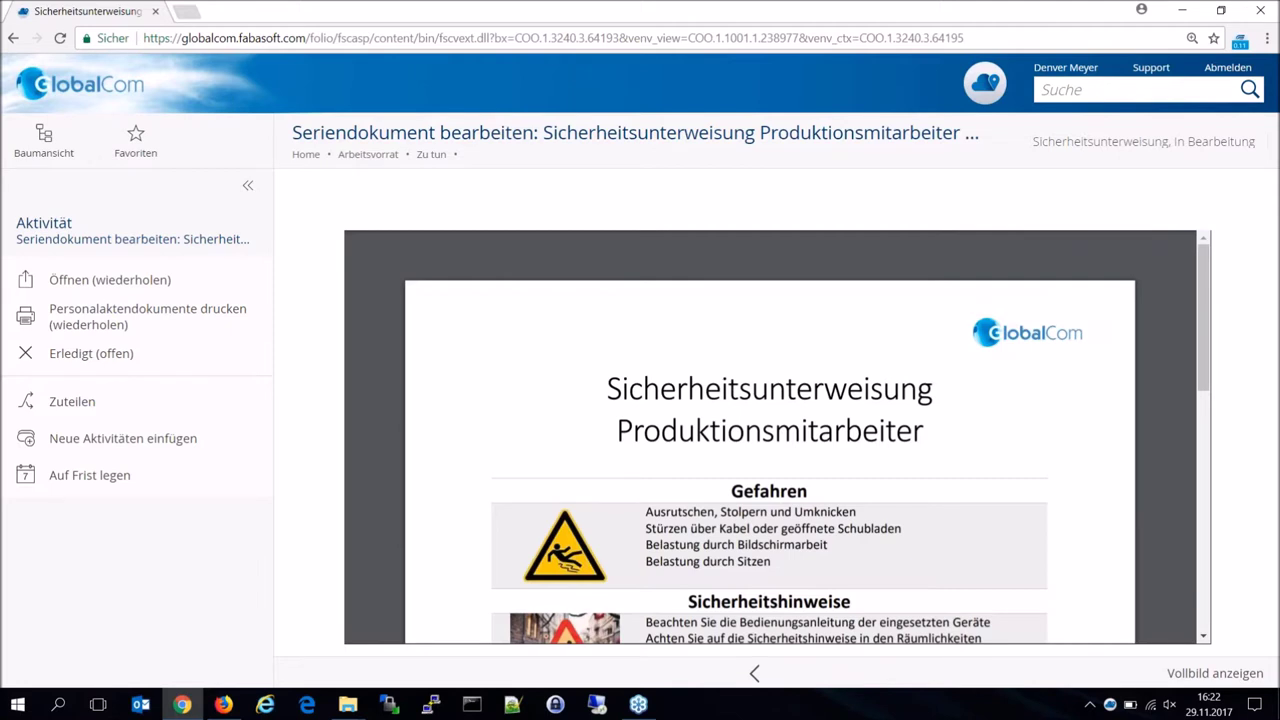
# Open the Produktionsmitarbeiter safety instruction in Word, examine its closing confirmation sentence at 140 % zoom and close the document.
pyautogui.click(143, 283)
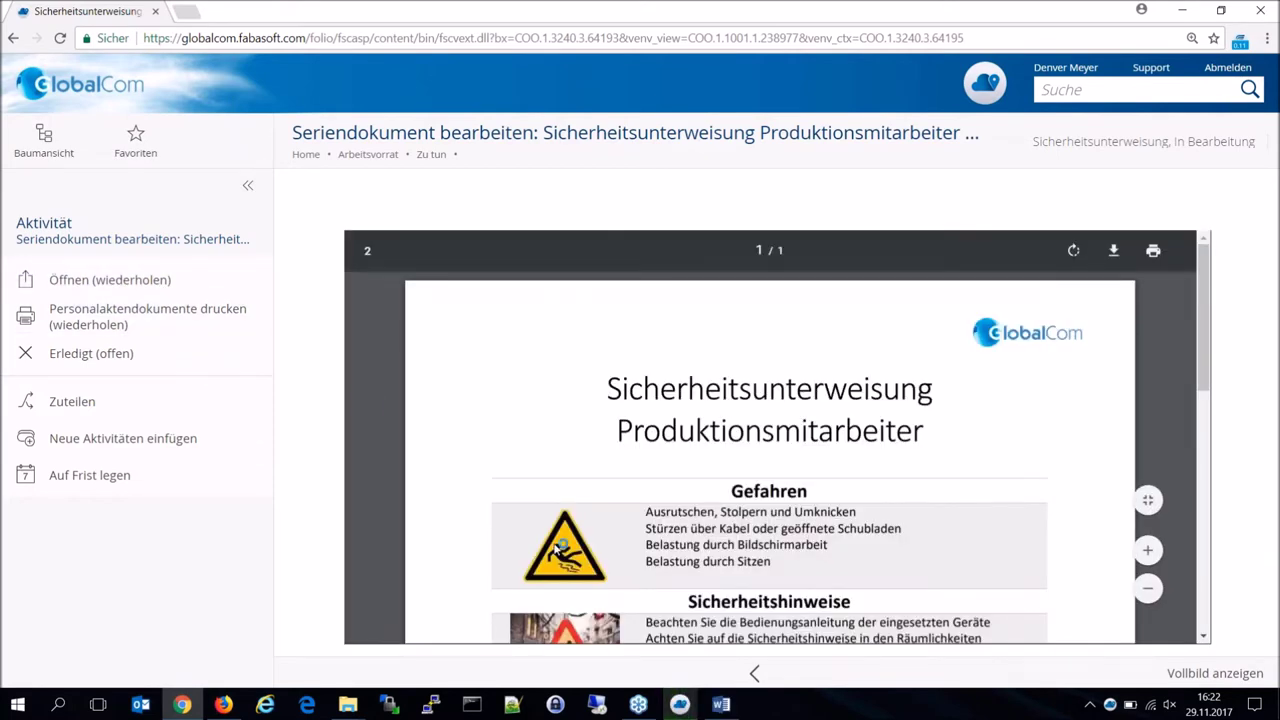
pyautogui.click(716, 706)
pyautogui.scroll(-5, 794, 432)
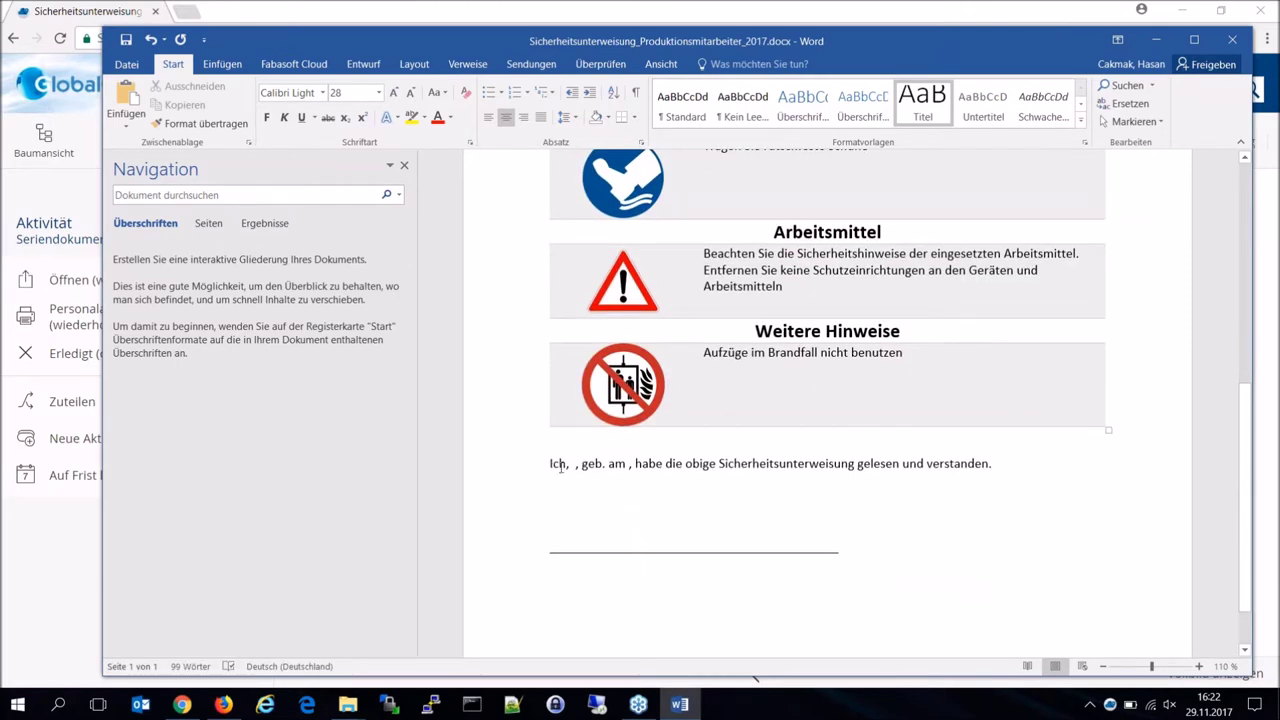
pyautogui.click(1199, 666)
pyautogui.click(1199, 666)
pyautogui.click(1199, 666)
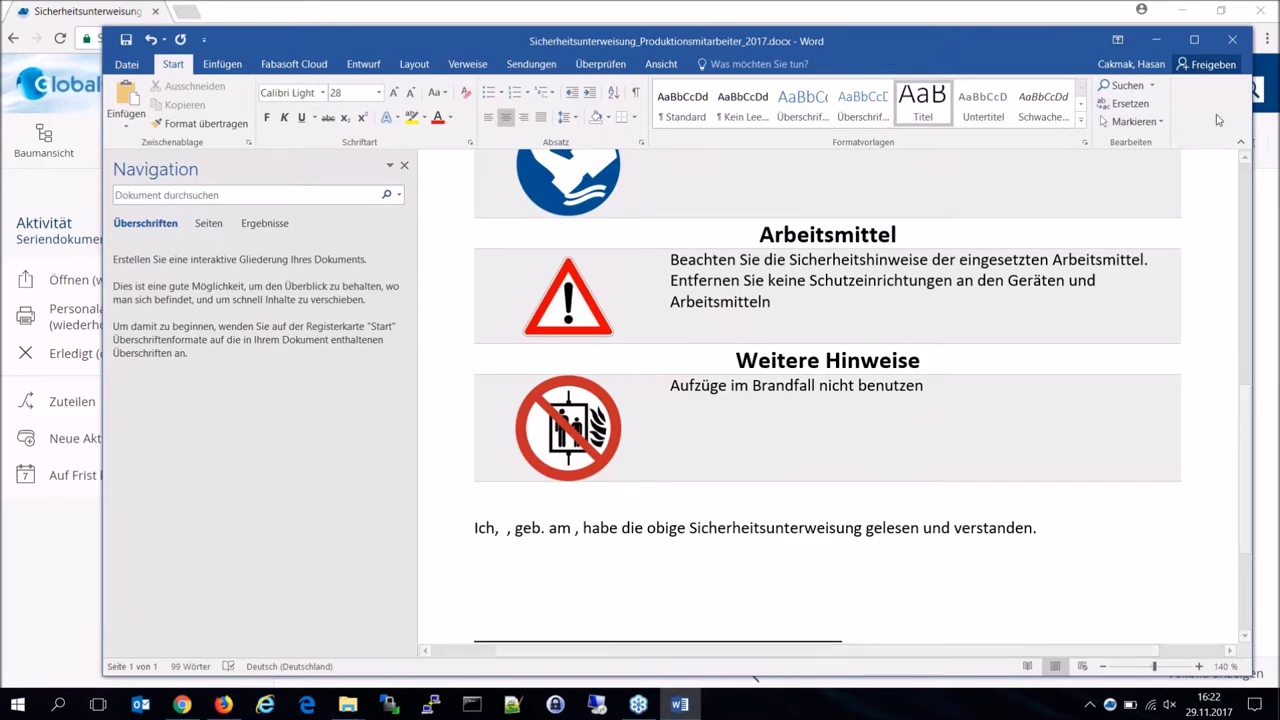
pyautogui.click(1232, 40)
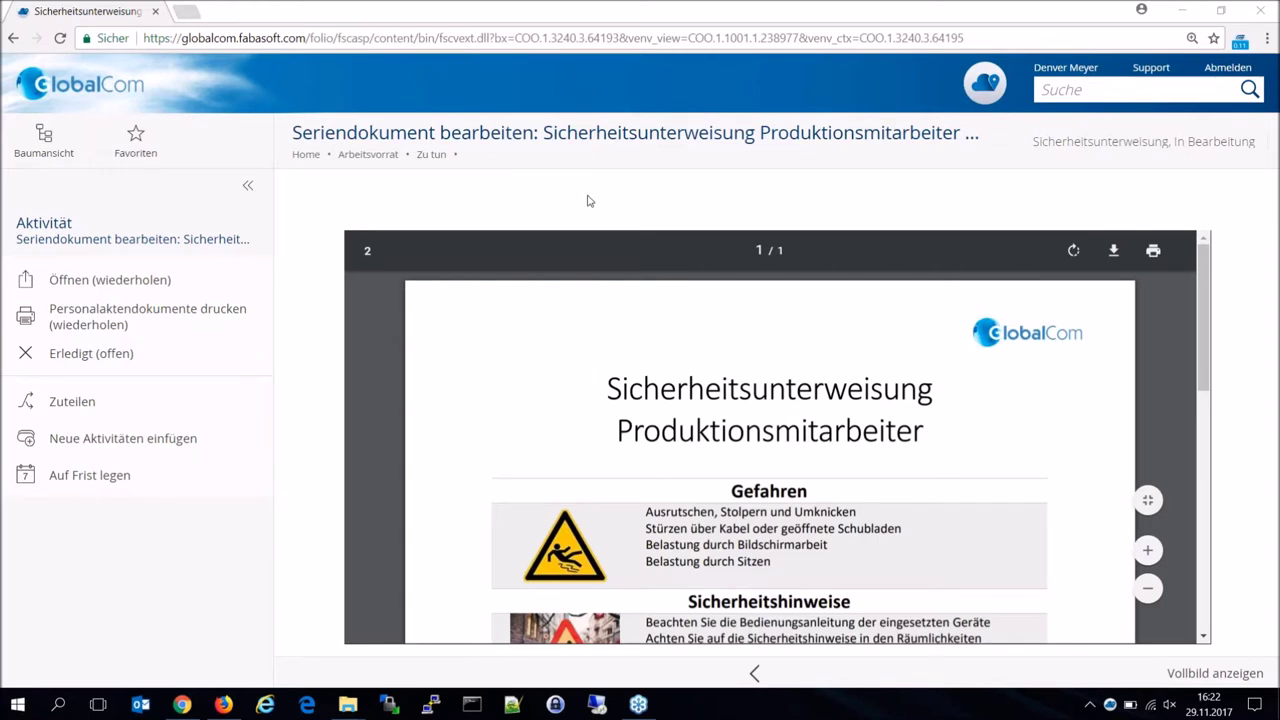
# Open the properties of the series document "Sicherheitsunterweisung Produktionsmitarbeiter 2017", review its assigned Personalakten and cancel.
pyautogui.rightClick(636, 133)
pyautogui.click(683, 372)
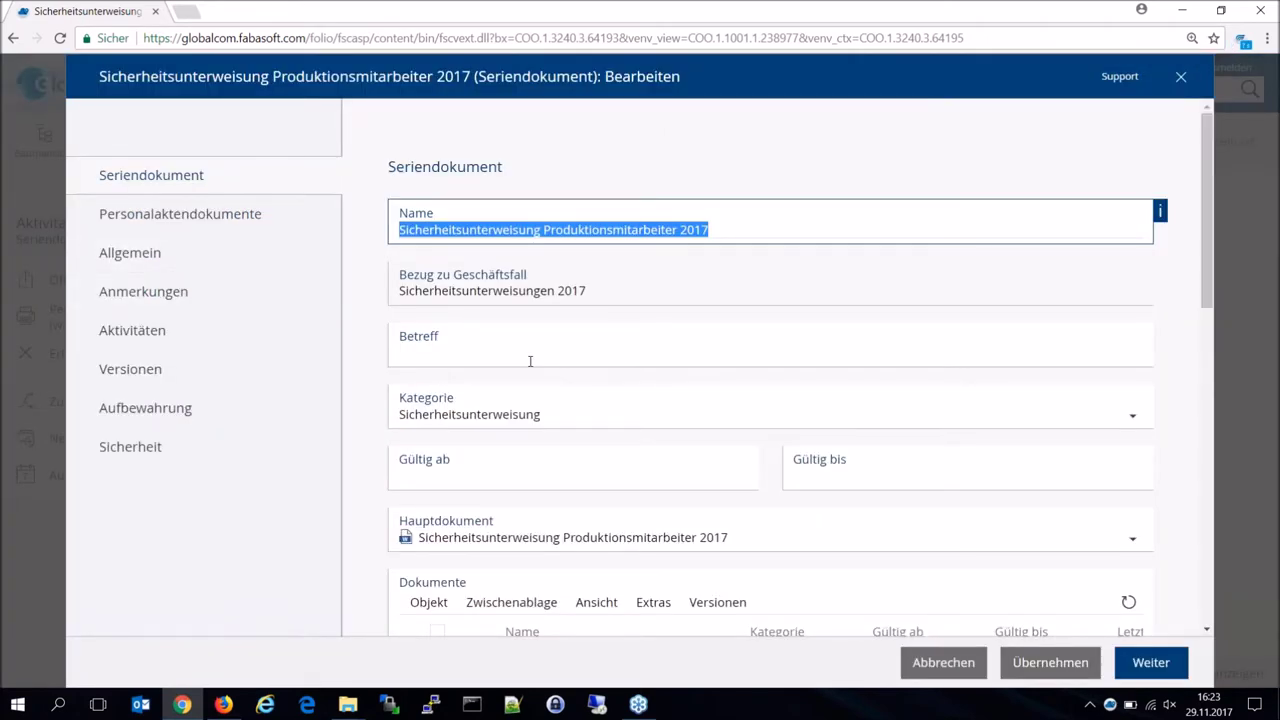
pyautogui.scroll(-3, 530, 361)
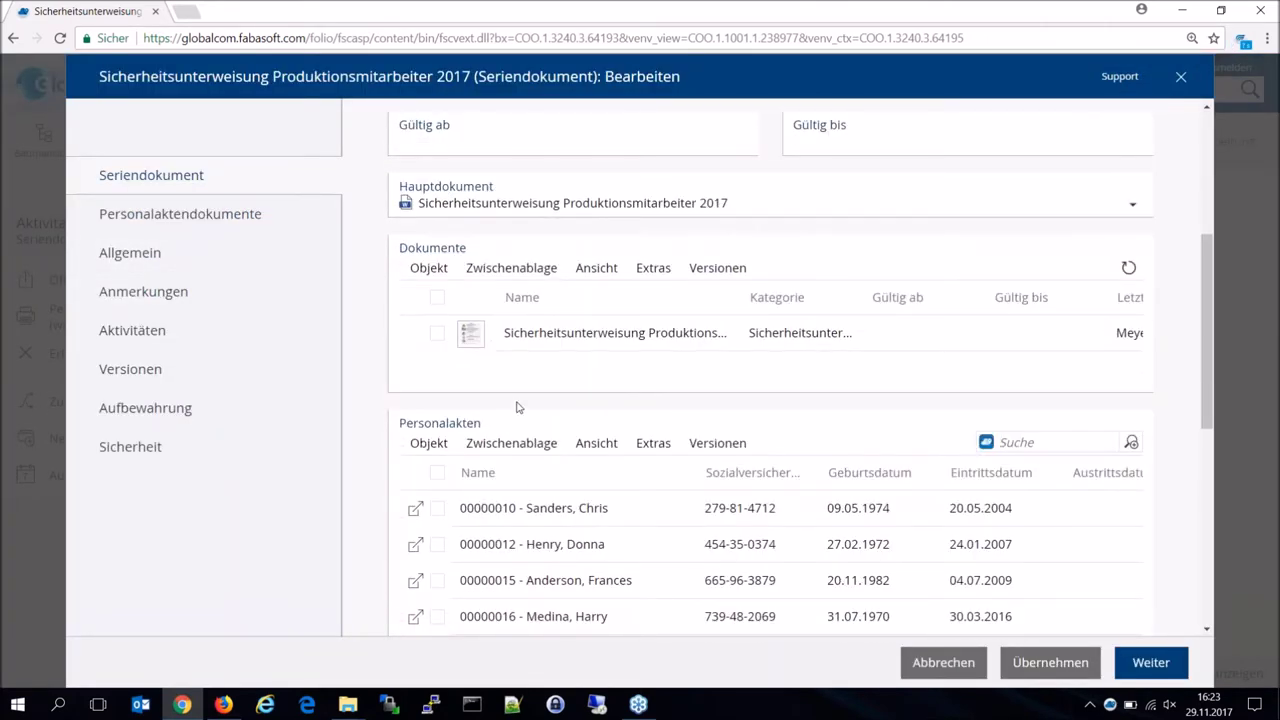
pyautogui.scroll(-2, 500, 428)
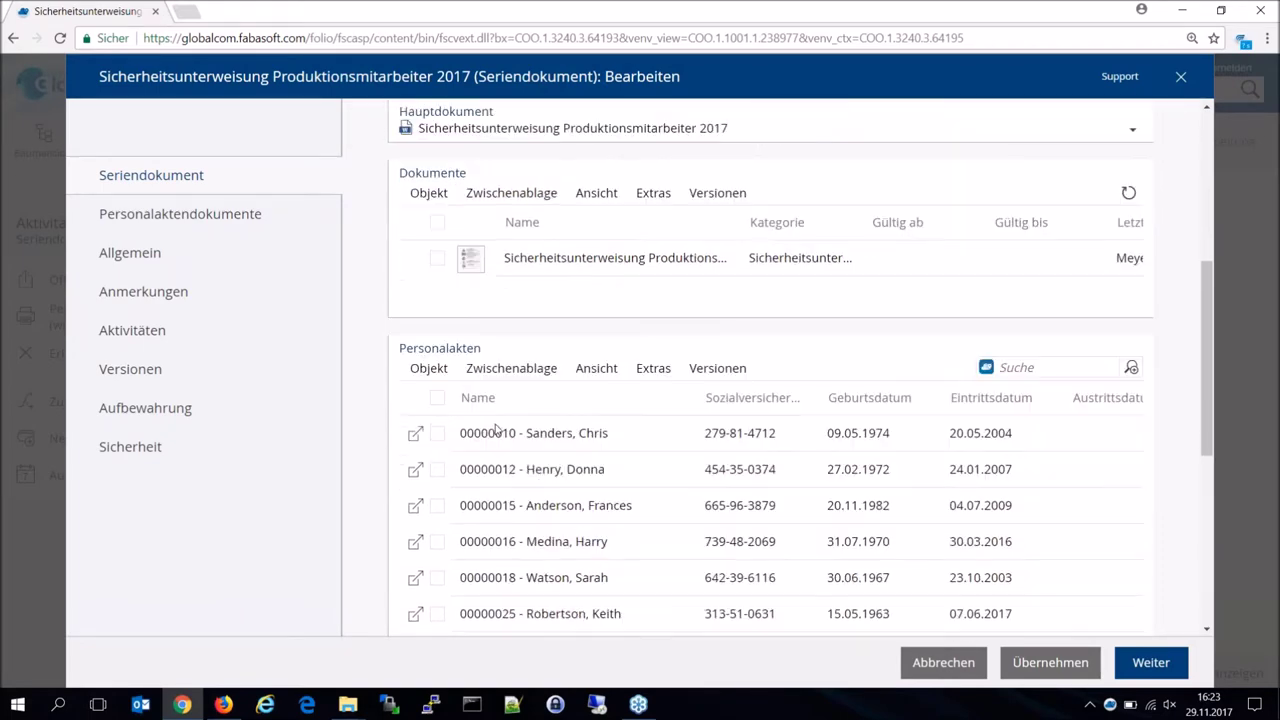
pyautogui.scroll(-1, 519, 415)
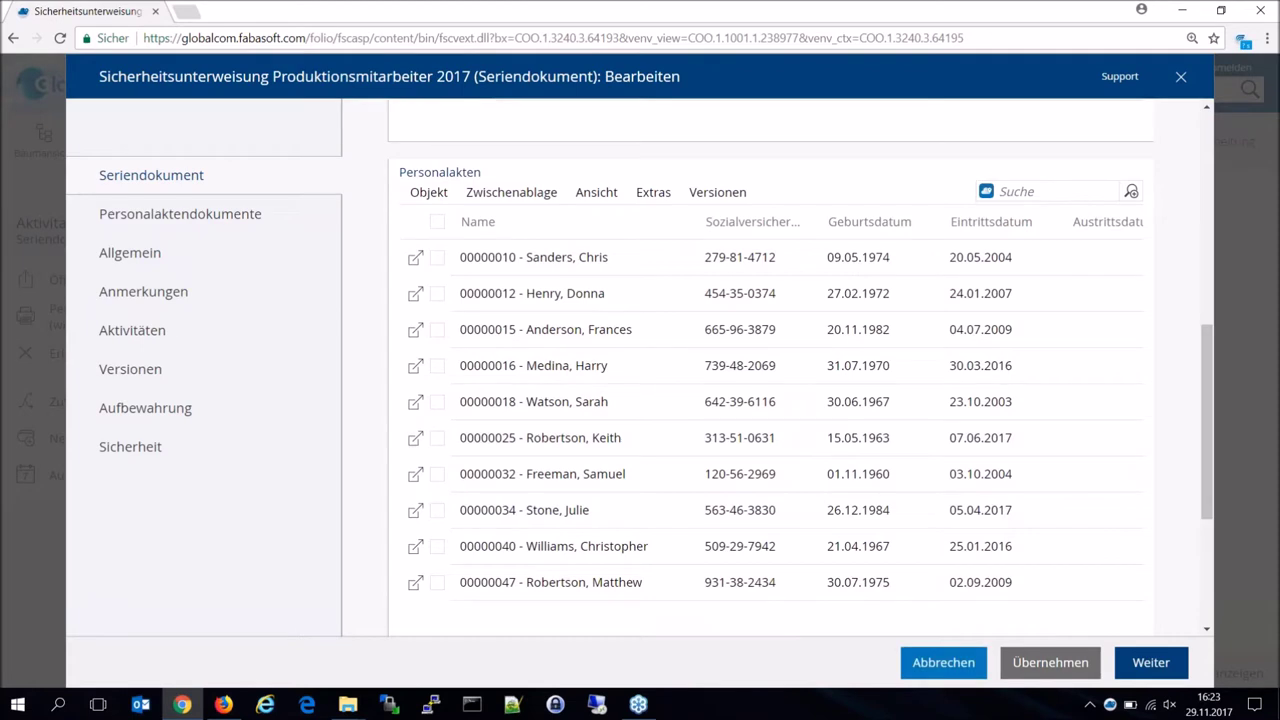
pyautogui.click(940, 665)
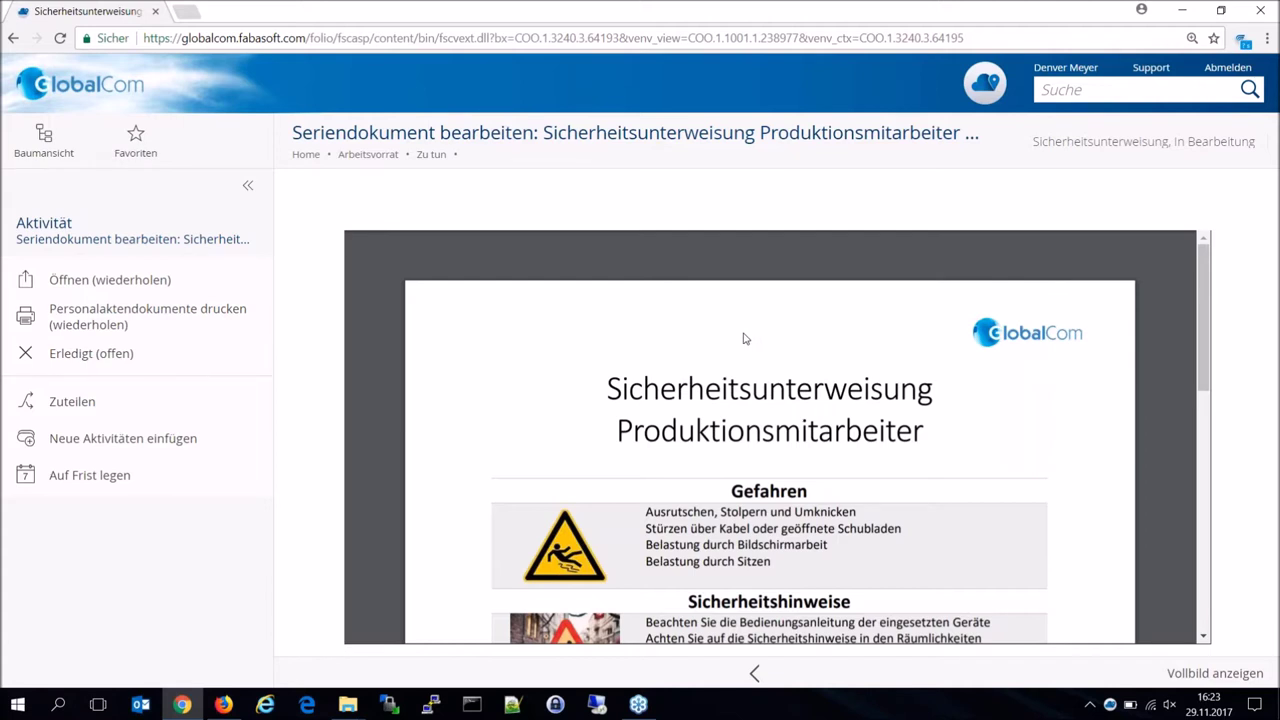
# Generate the printable PDF of the activity's personnel file documents and examine the personalised signature lines and QR code.
pyautogui.click(152, 317)
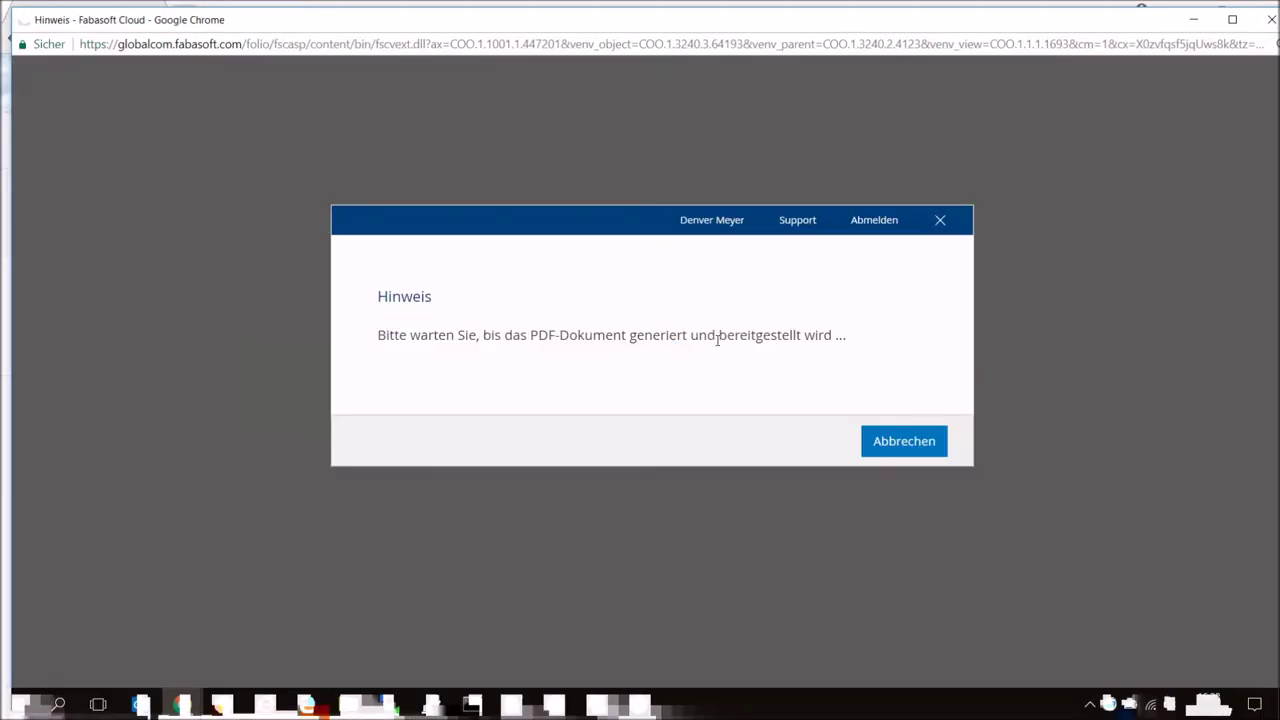
pyautogui.scroll(-5, 711, 336)
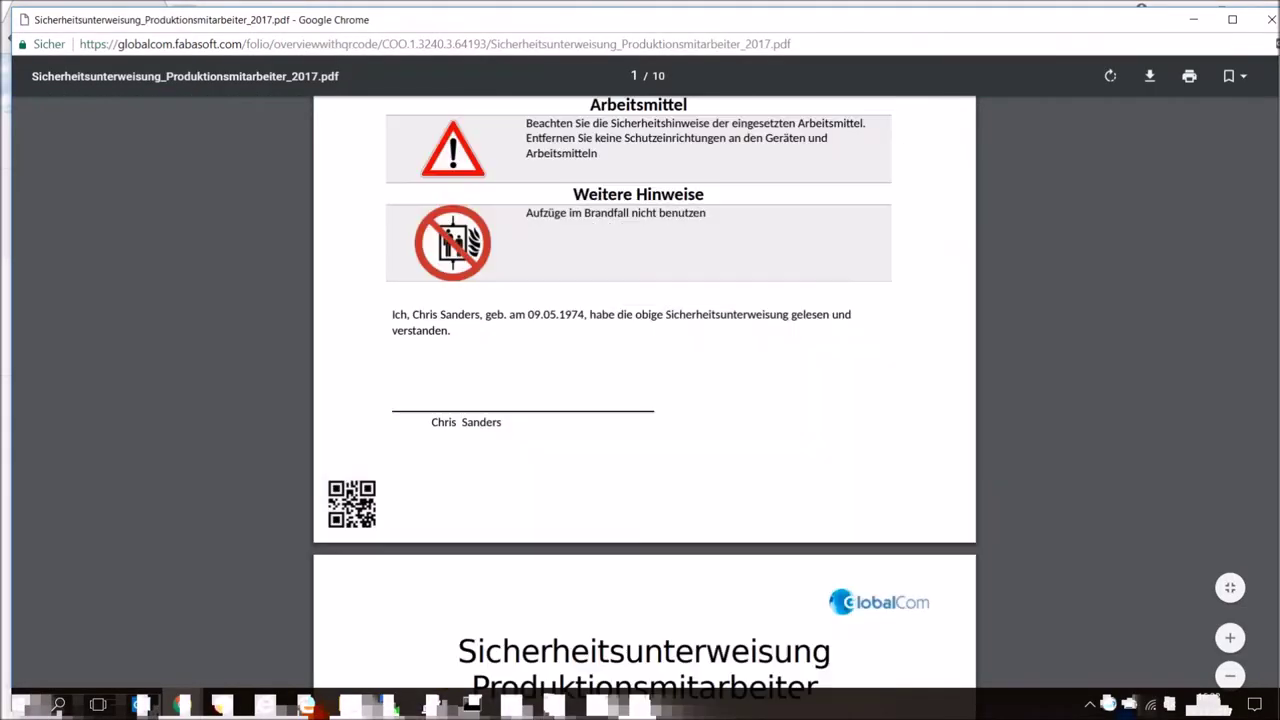
pyautogui.scroll(-4, 711, 336)
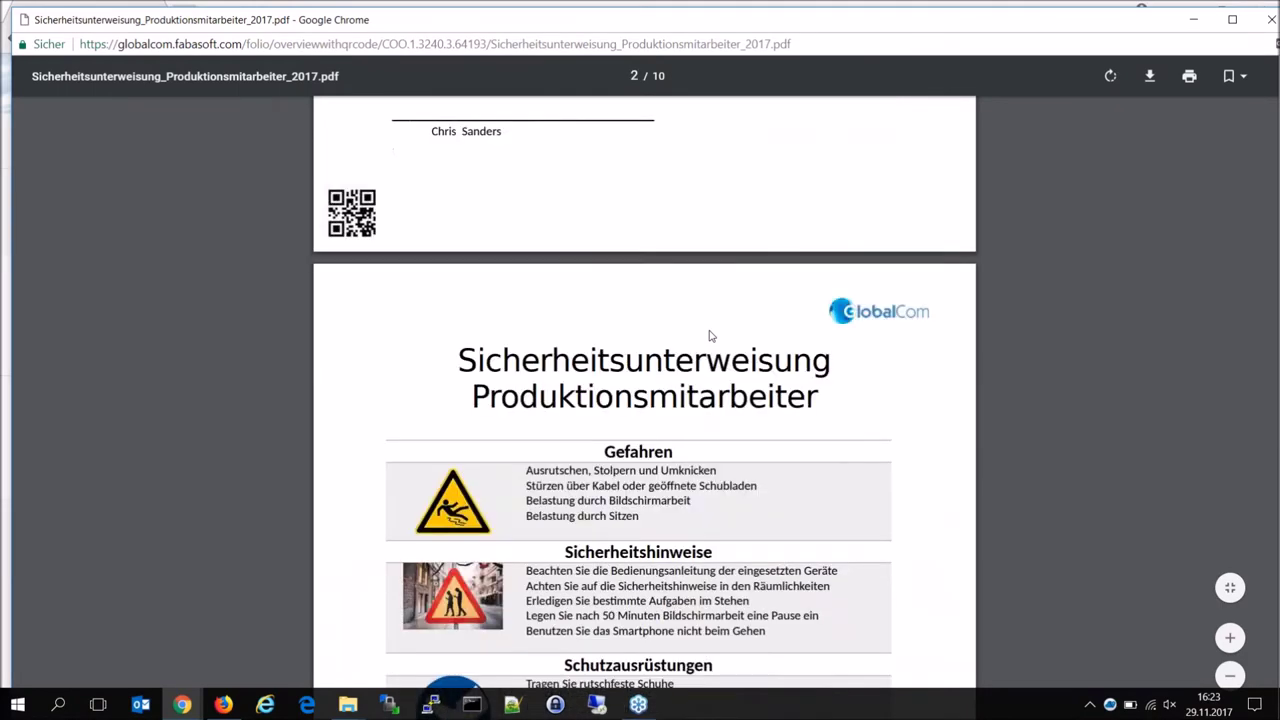